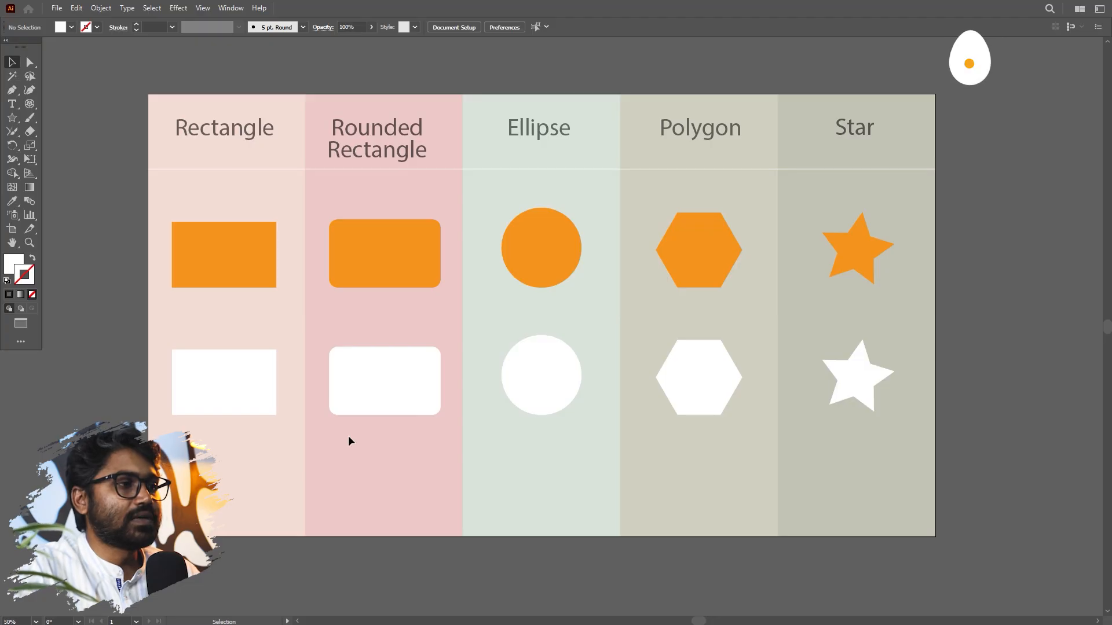
Raise the upper-right corner of the white rectangle and pull its lower-left corner down using Direct Selection.
left_click(238, 398)
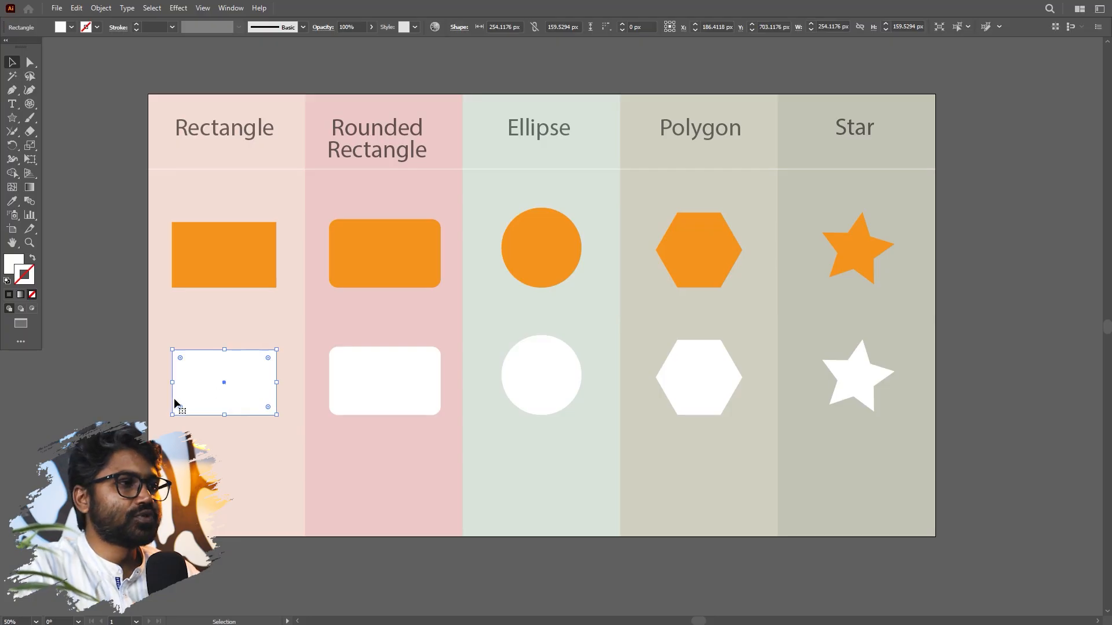
left_click(33, 68)
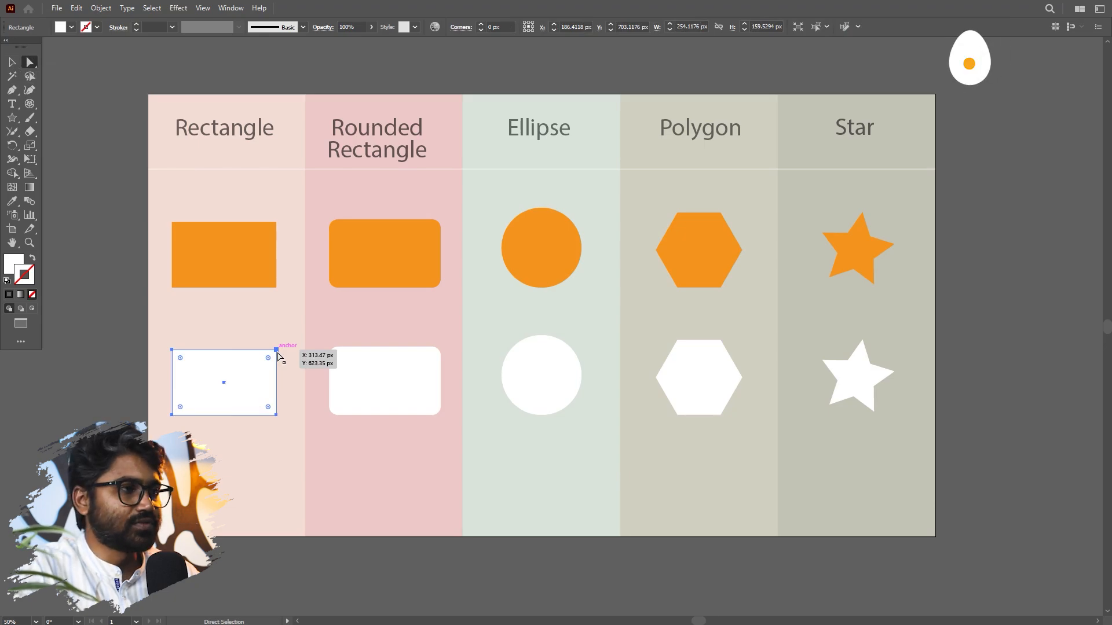
left_click_drag(277, 353, 276, 313)
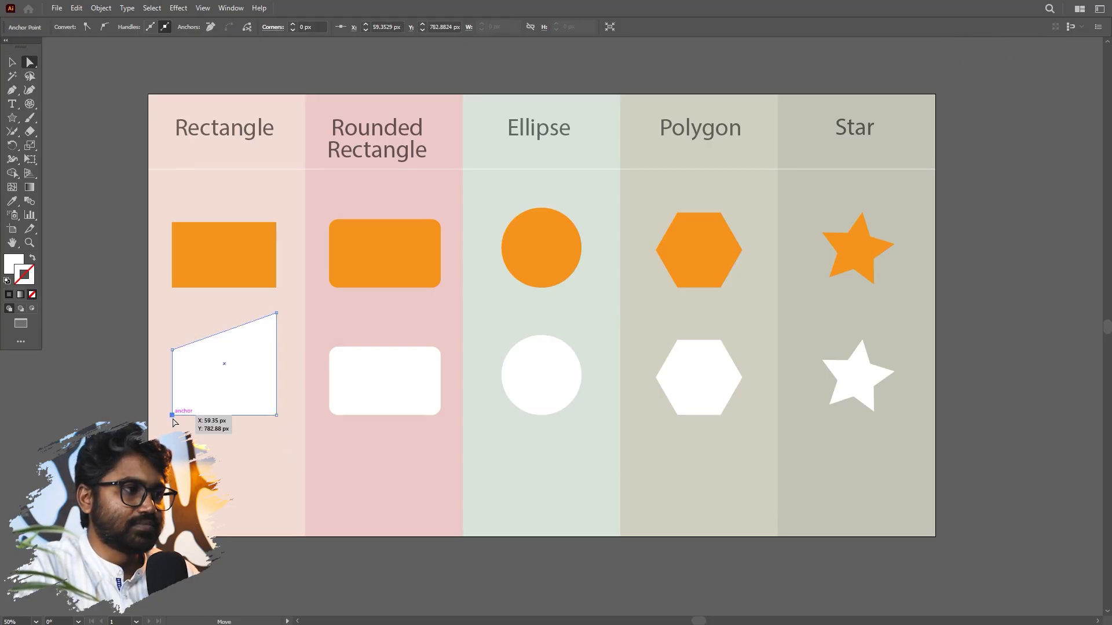
left_click_drag(173, 422, 173, 447)
Move both right-hand corners of the white shape down together so its right edge sits lower than its left.
left_click(277, 399, "shift")
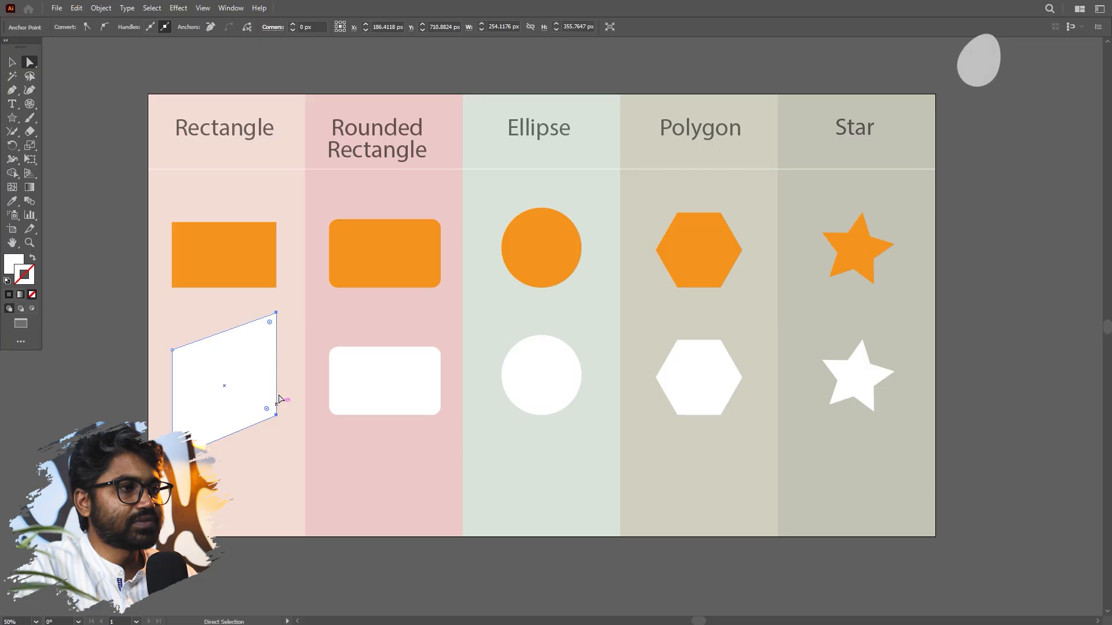
left_click_drag(277, 366, 276, 458)
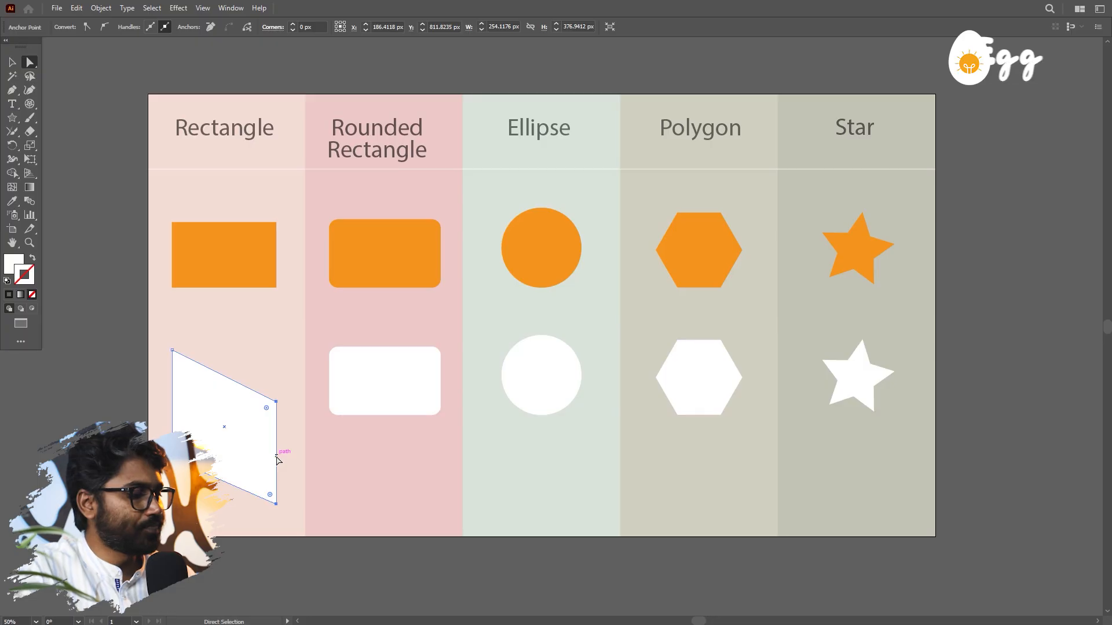
left_click(279, 377)
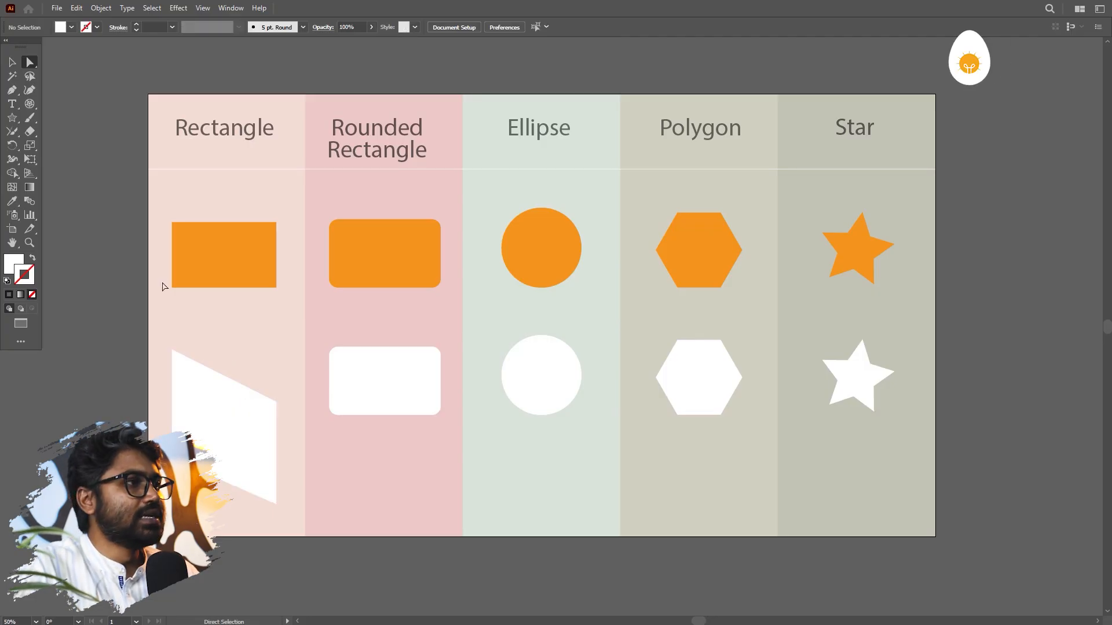
Draw a circle about 217 px in diameter and position it over the upper edge of the white slanted shape.
left_click_drag(11, 120, 63, 143)
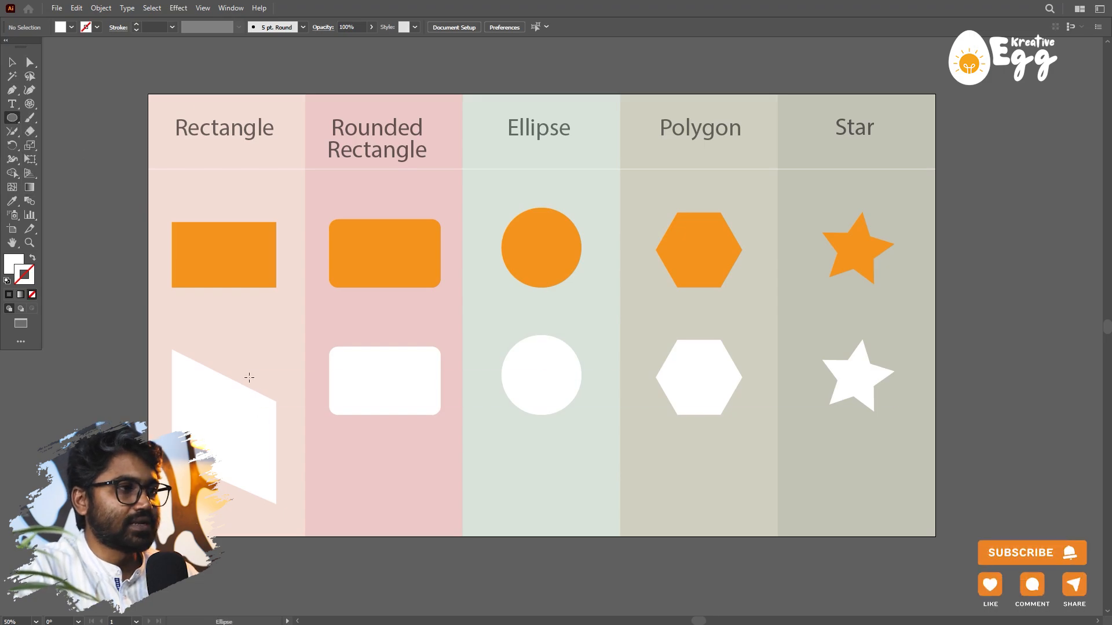
mouse_move(232, 363)
left_mouse_down()
mouse_move(250, 400)
mouse_move(277, 407)
left_mouse_up()
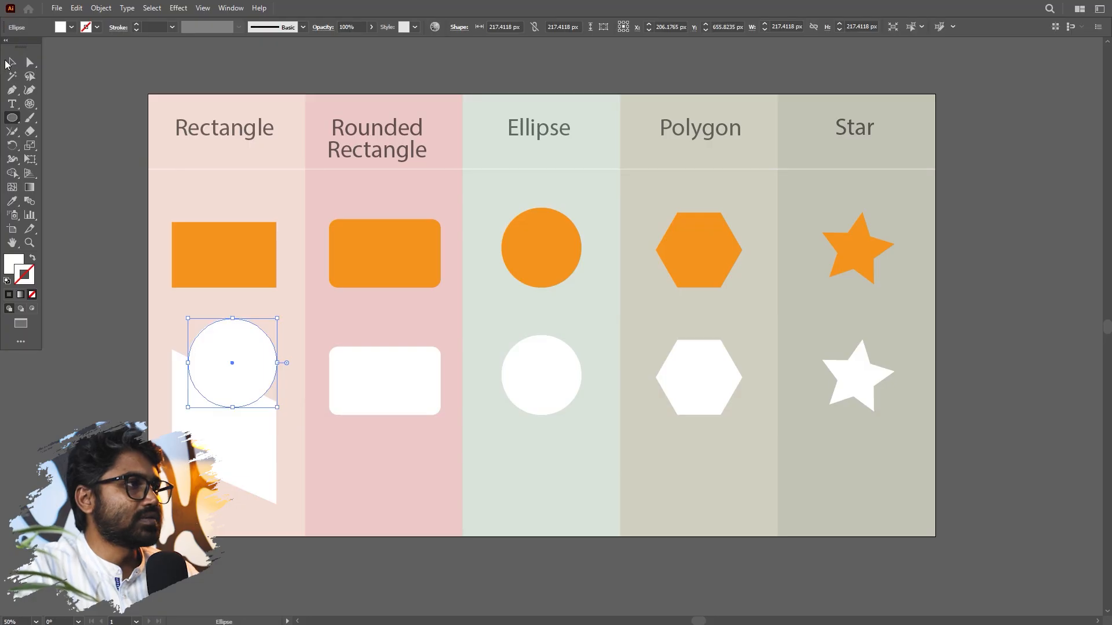
left_click(8, 63)
left_click_drag(237, 359, 232, 379)
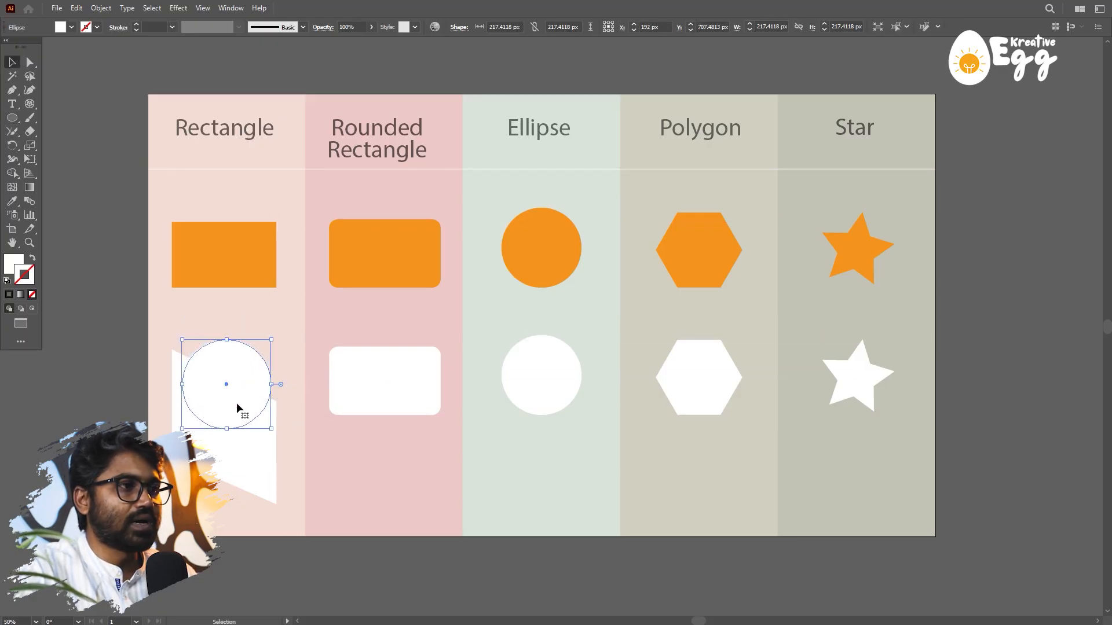
Cut the circle out of the white slanted shape with the Pathfinder Minus Front operation.
left_click(245, 465, "shift")
left_click(231, 8)
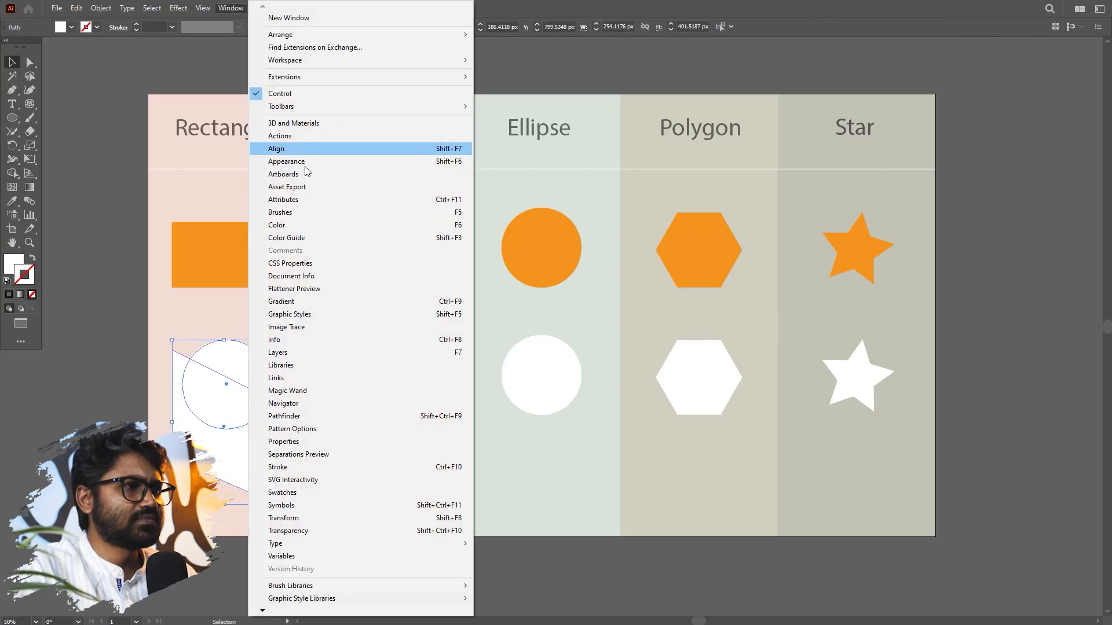
left_click(307, 415)
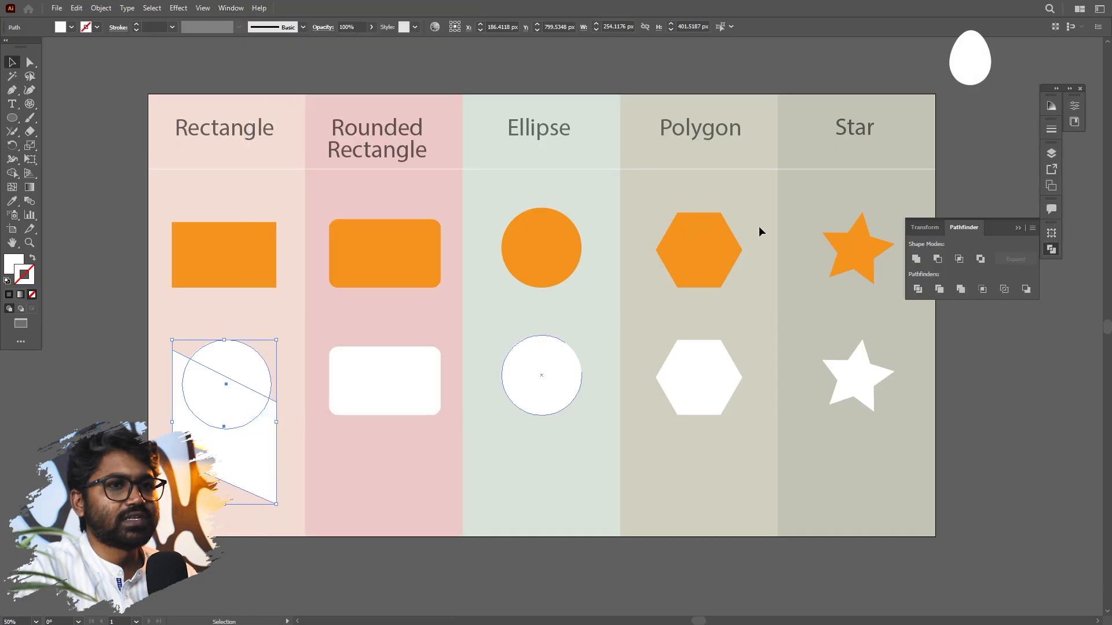
left_click(938, 259)
left_click(71, 391)
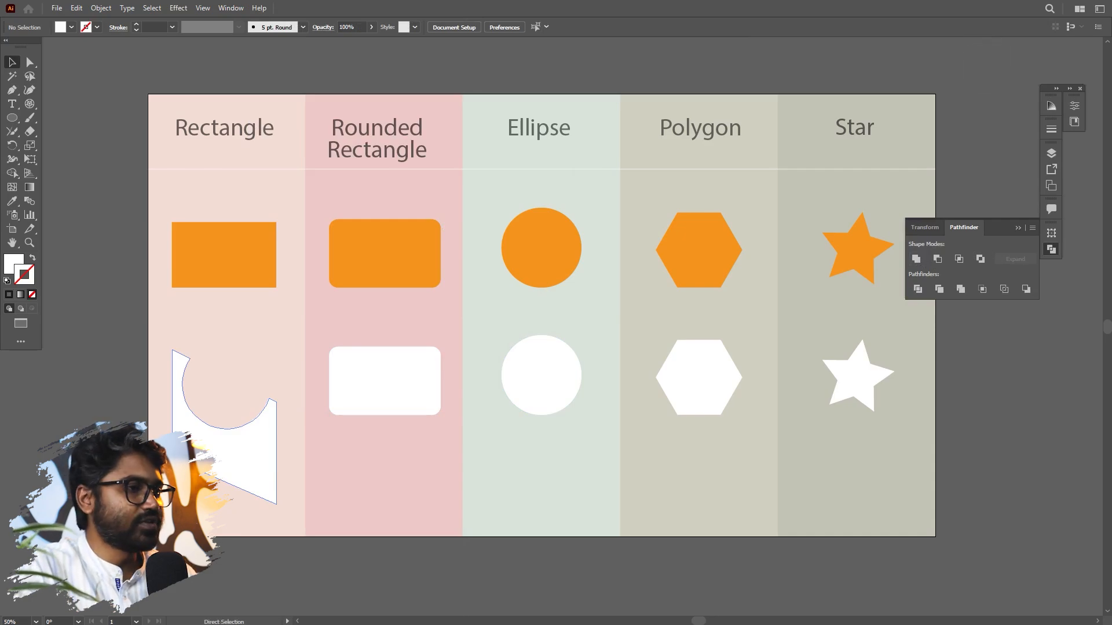
Undo the circle cut-out and delete the circle above the white slanted shape.
key("ctrl+z")
key("v")
left_click(232, 380)
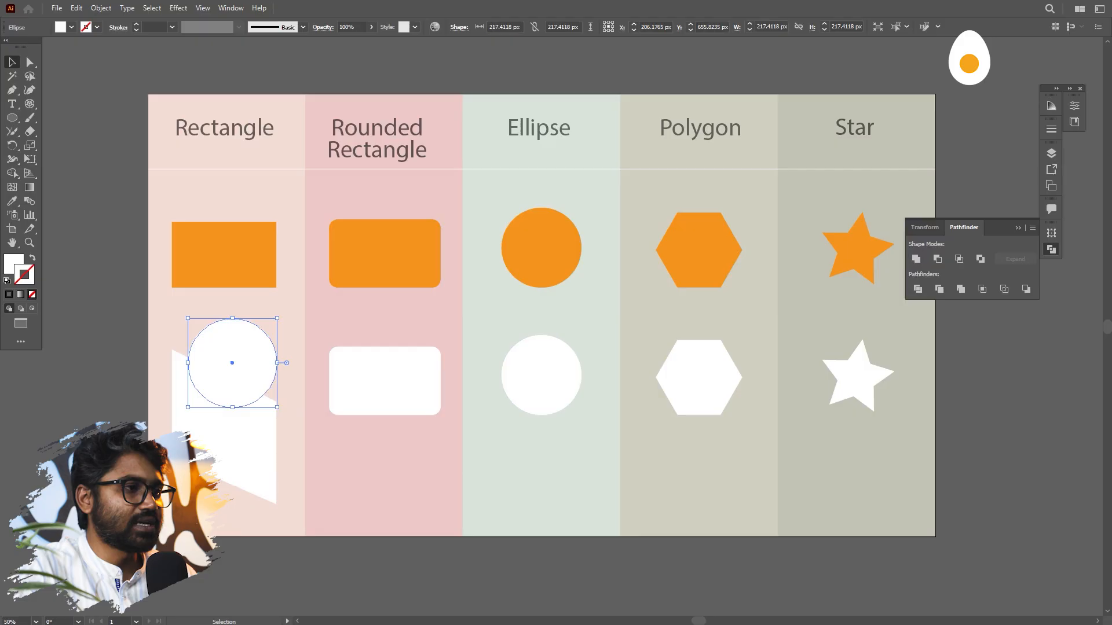
key("Delete")
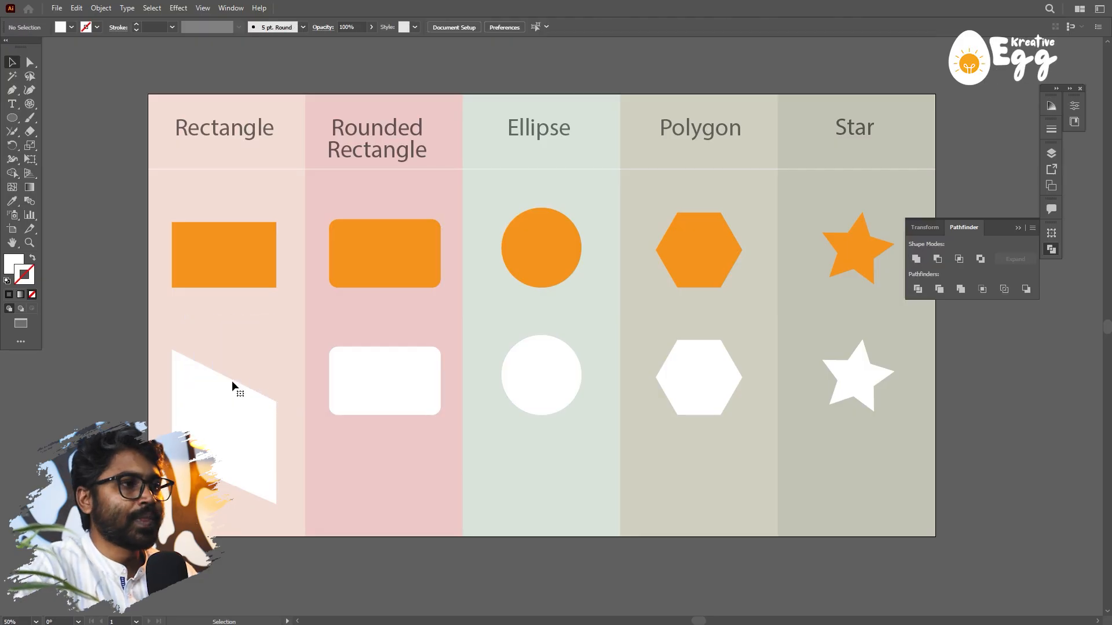
Raise only the upper-right corner of the white slanted shape until its upper edge is horizontal.
left_click(234, 396)
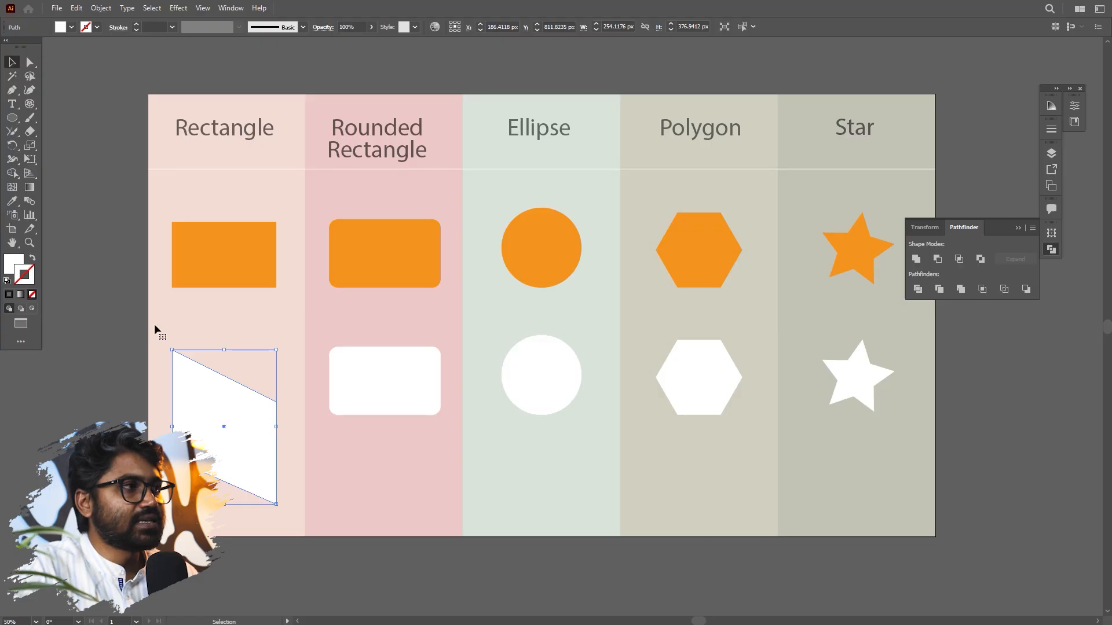
left_click(26, 65)
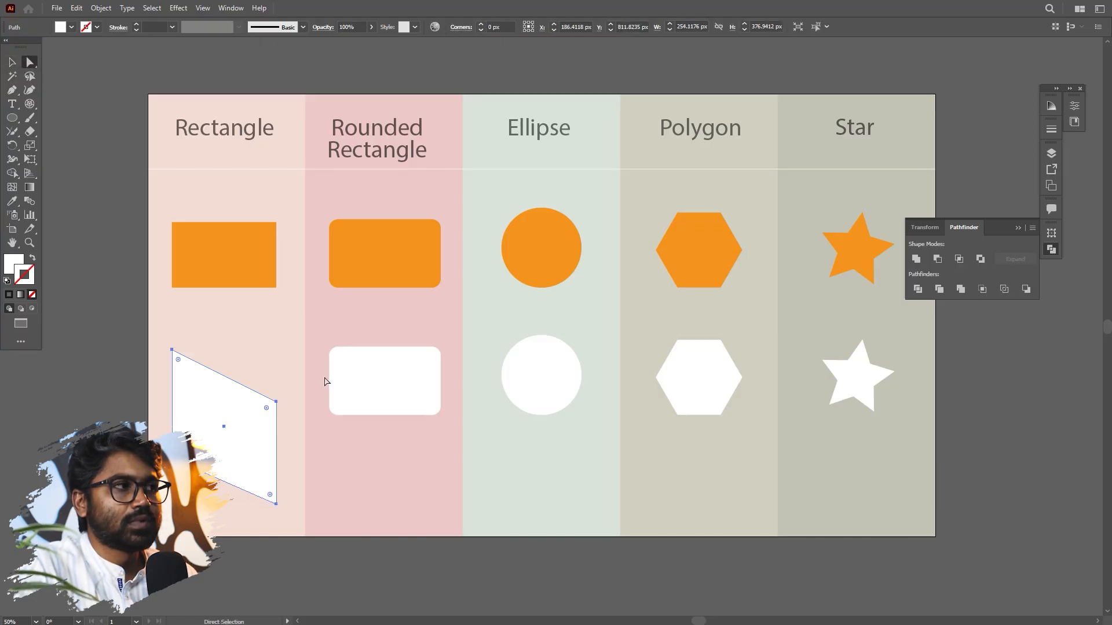
left_click_drag(275, 401, 280, 354)
left_click(281, 325)
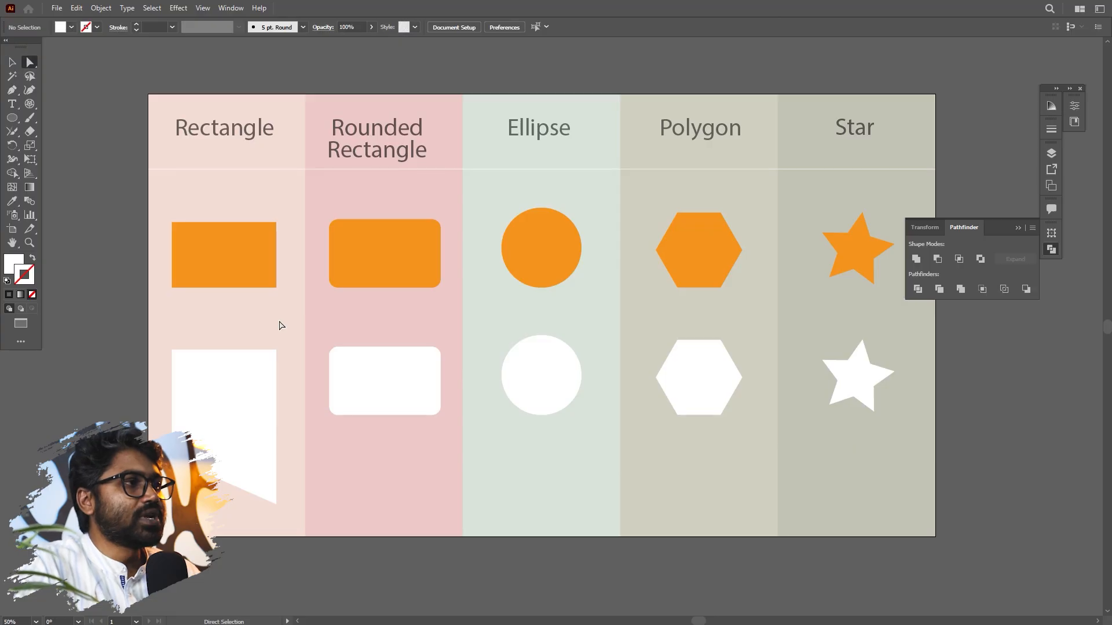
Shear the white shape vertically with Free Transform so its right side shifts upward.
left_click(29, 160)
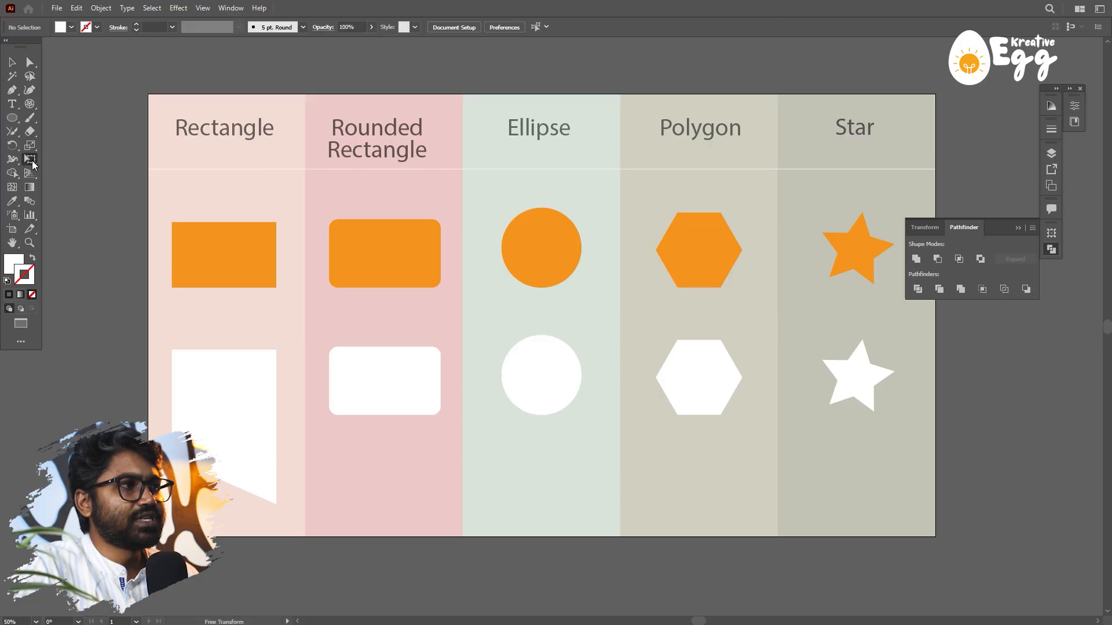
left_click(12, 62)
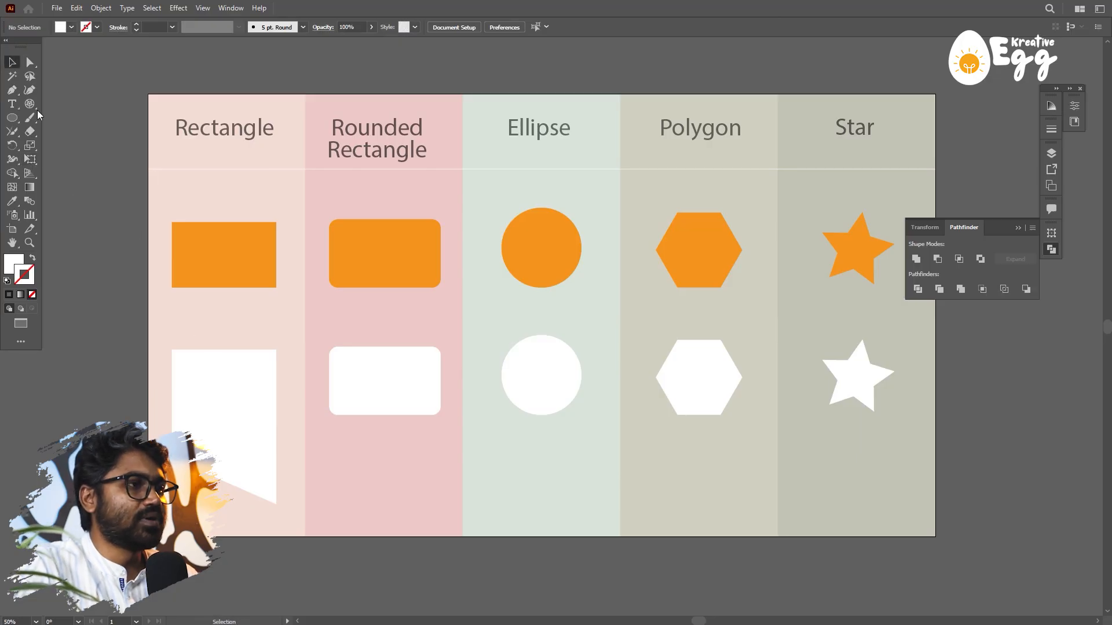
left_click(254, 377)
left_click(29, 161)
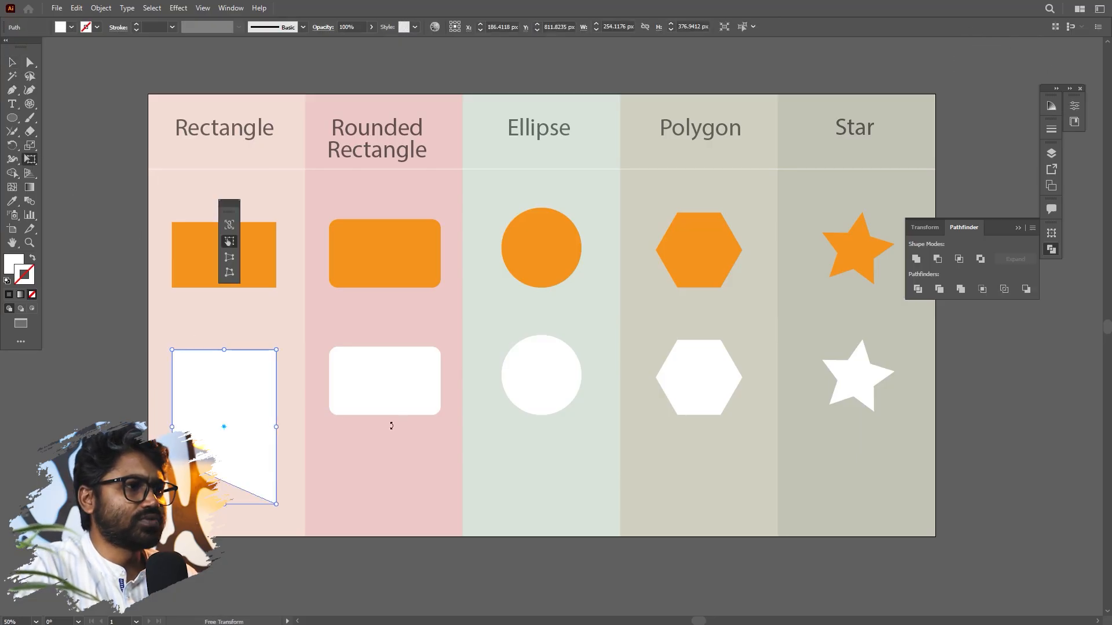
left_click_drag(279, 433, 278, 376)
left_click(11, 62)
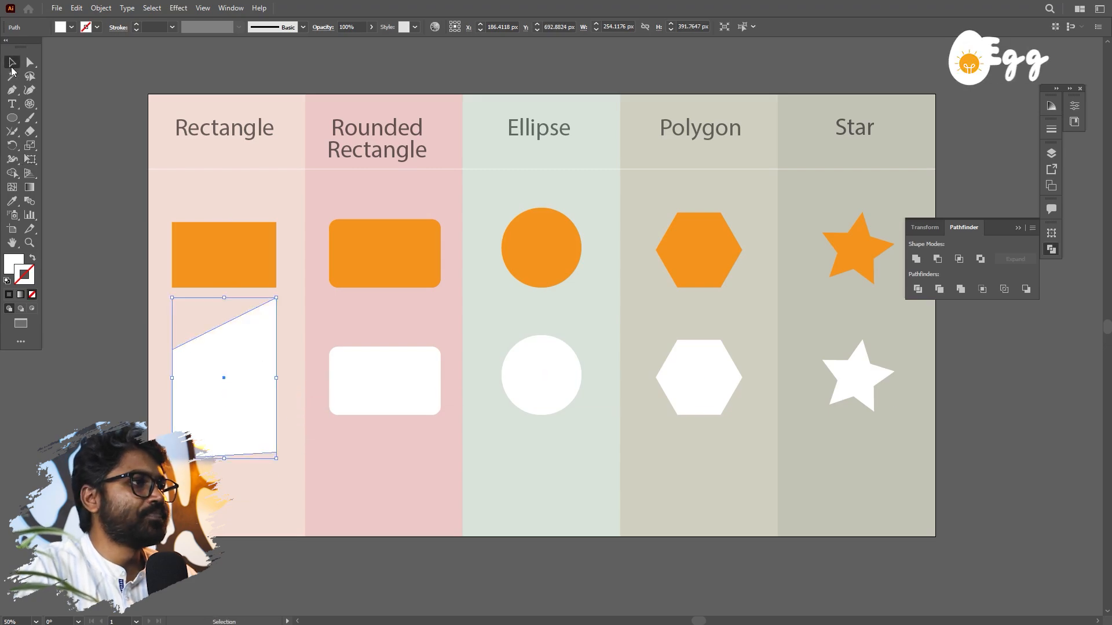
left_click(124, 176)
Resize the sheared white shape to about 270 px wide and 311 px high.
left_click(233, 363)
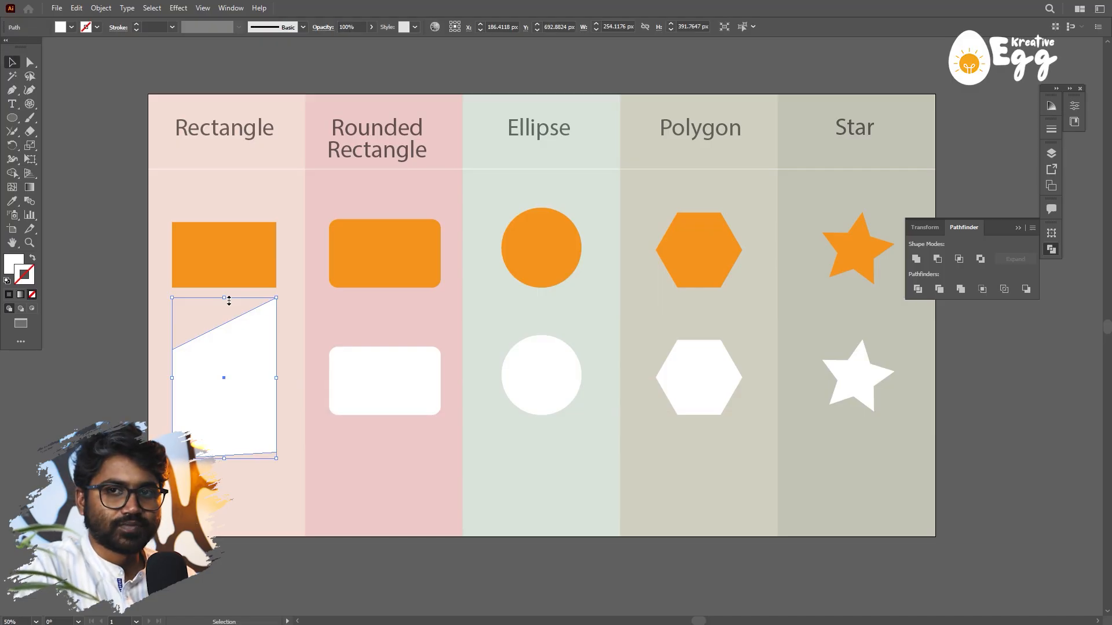
left_click_drag(227, 299, 228, 331)
mouse_move(278, 399)
left_mouse_down()
mouse_move(239, 398)
mouse_move(293, 397)
mouse_move(283, 400)
left_mouse_up()
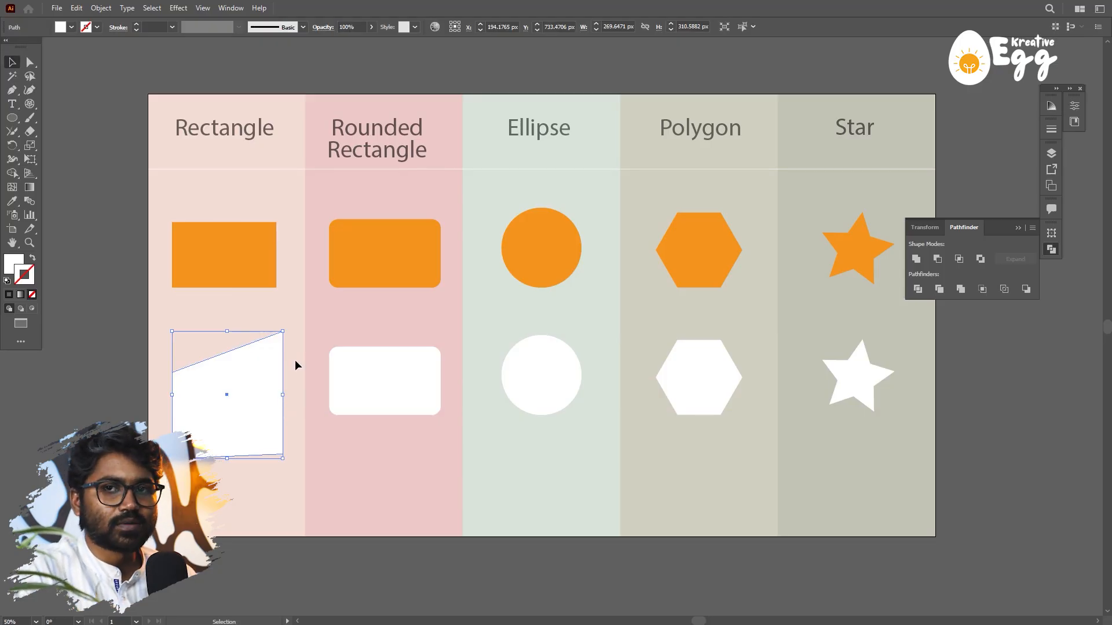
Try rounding all four corners of the white shape in the Rectangle column at once, and undo it.
left_click(382, 381)
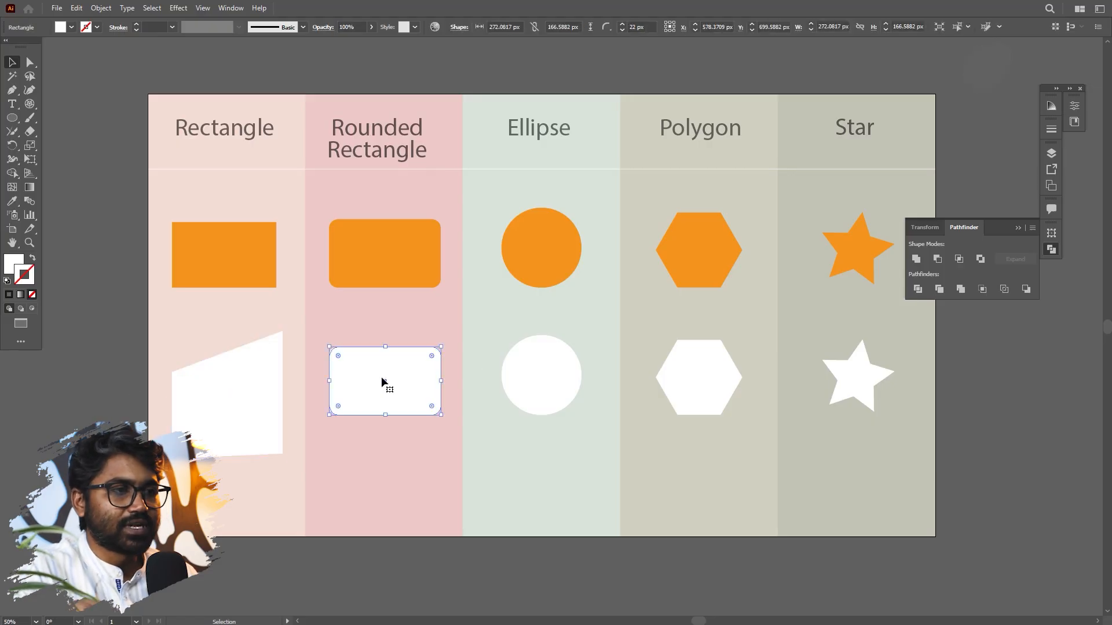
left_click(258, 382)
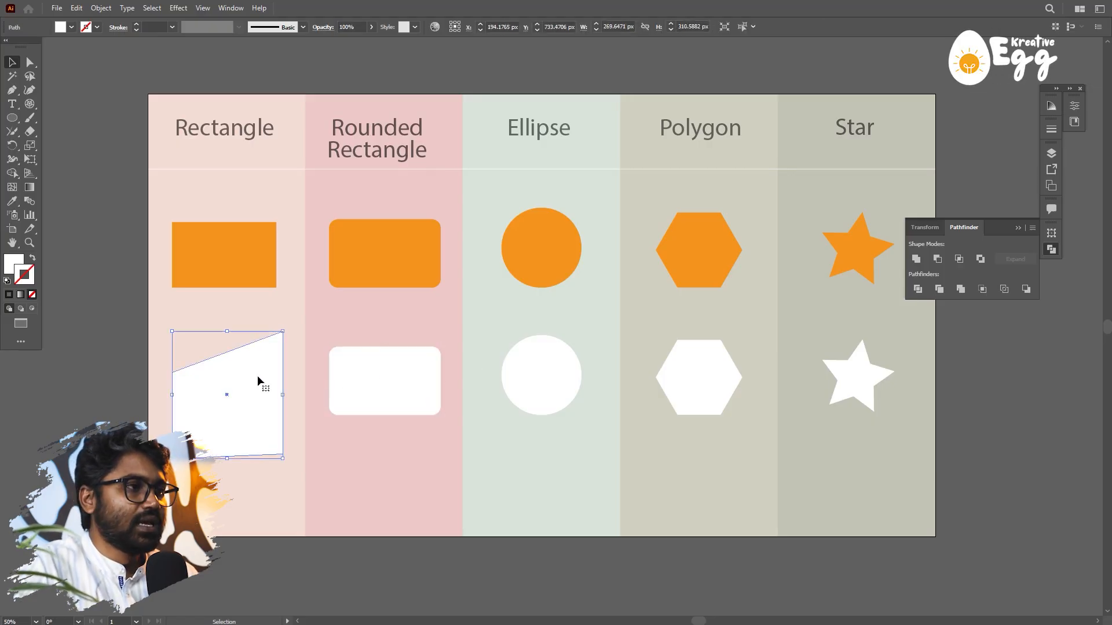
left_click(28, 63)
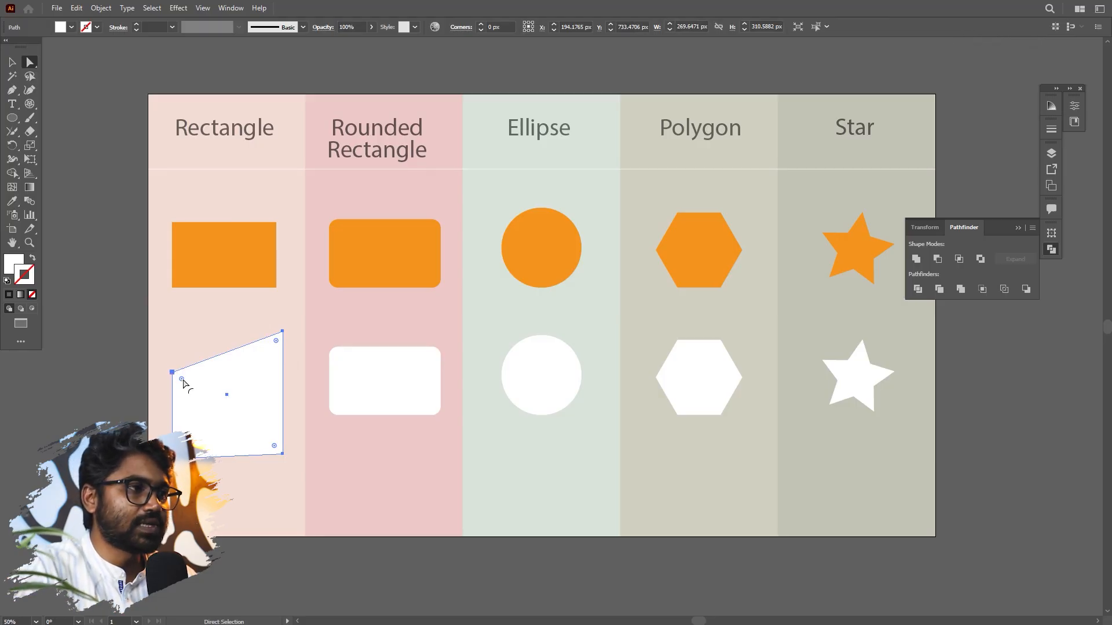
left_click_drag(183, 383, 195, 394)
left_click(236, 489)
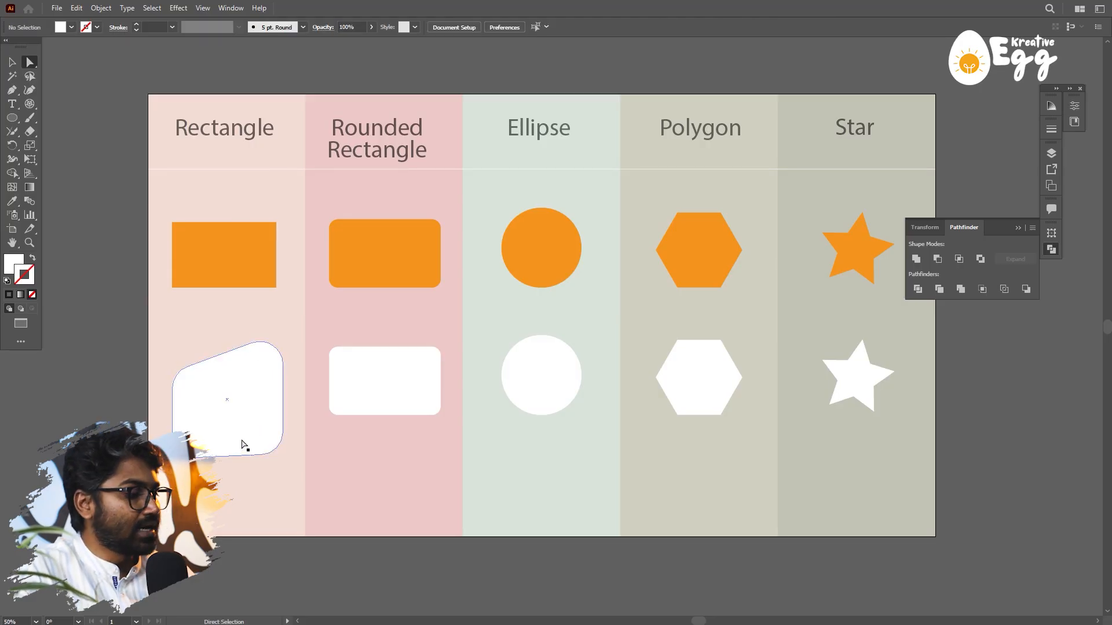
key("ctrl+z")
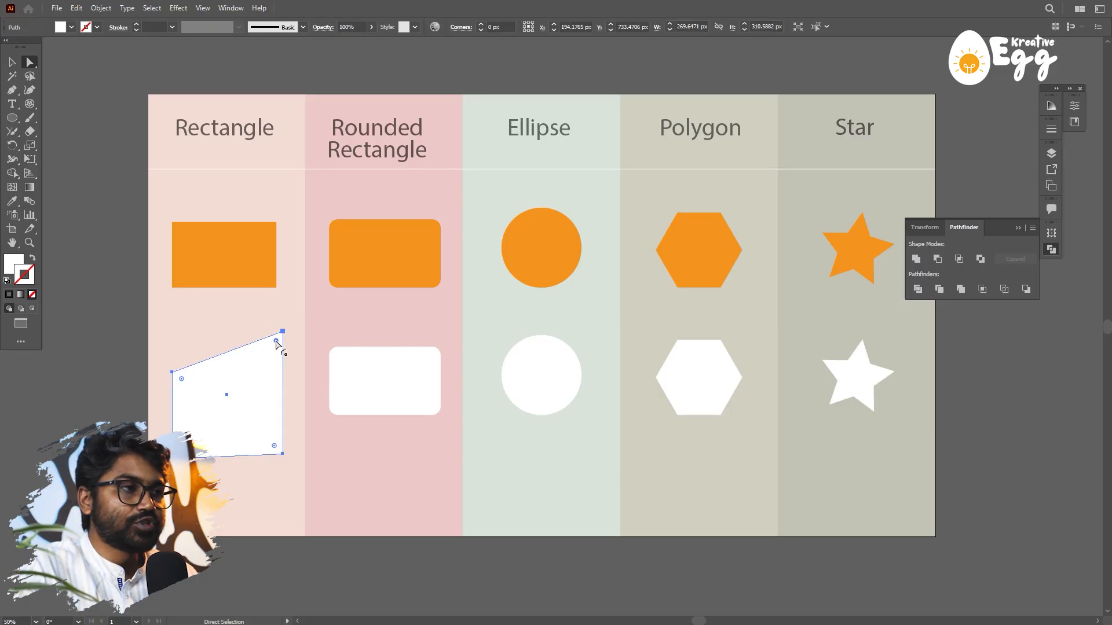
Round only the two upper corners of the white shape in the Rectangle column, keeping the lower ones sharp.
left_click_drag(276, 342, 266, 364)
left_click_drag(257, 383, 276, 342)
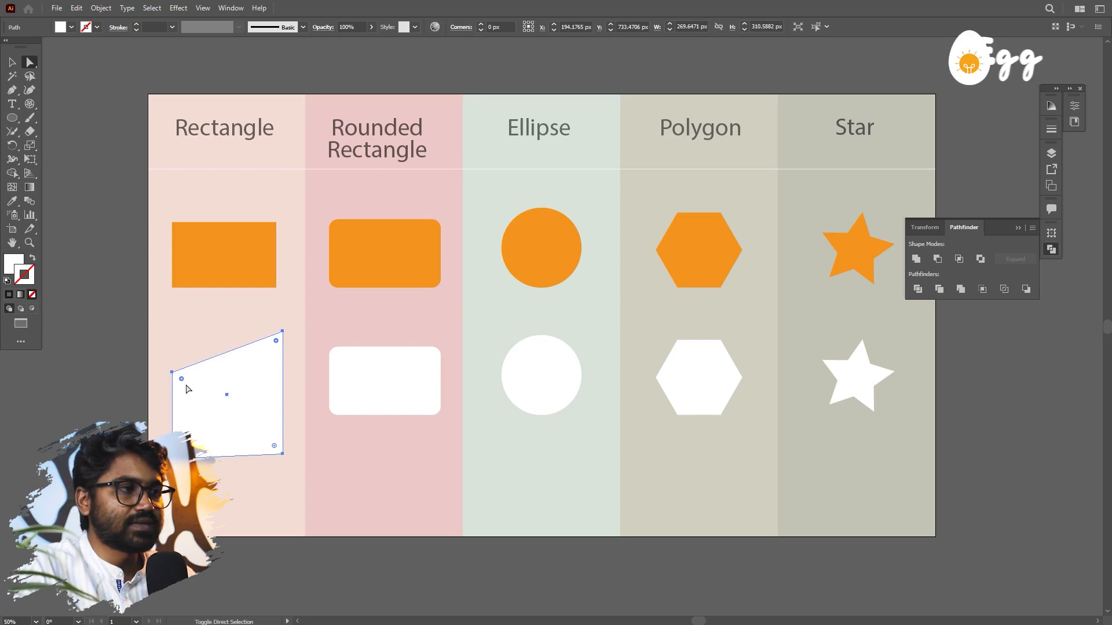
left_click_drag(186, 387, 200, 399)
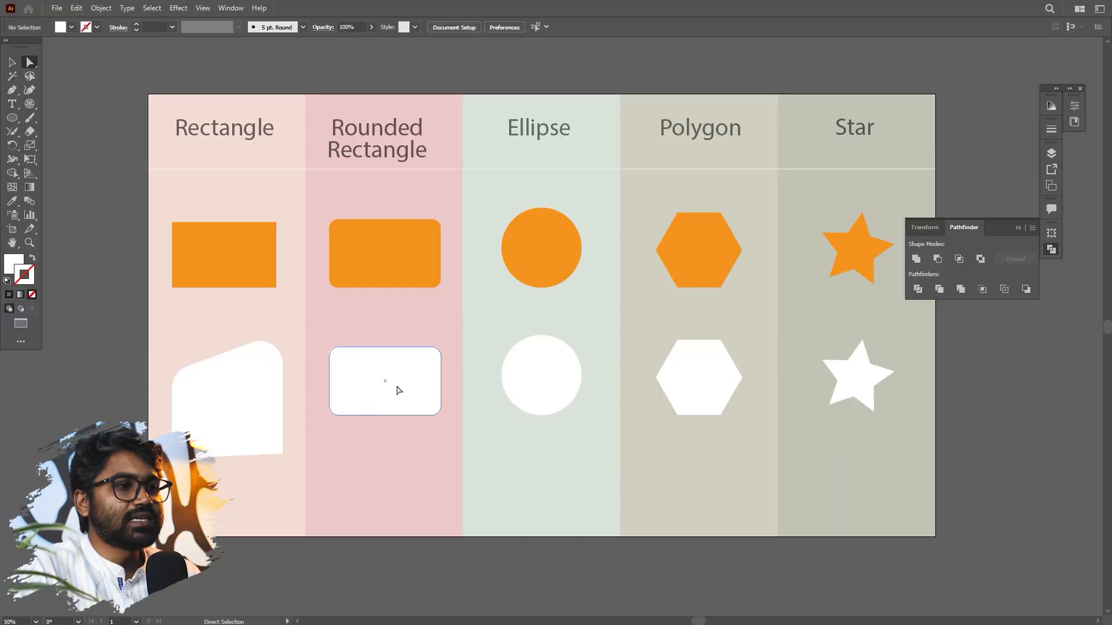
Reduce the corner radius of the white rounded rectangle to about 16 px.
left_click(398, 390)
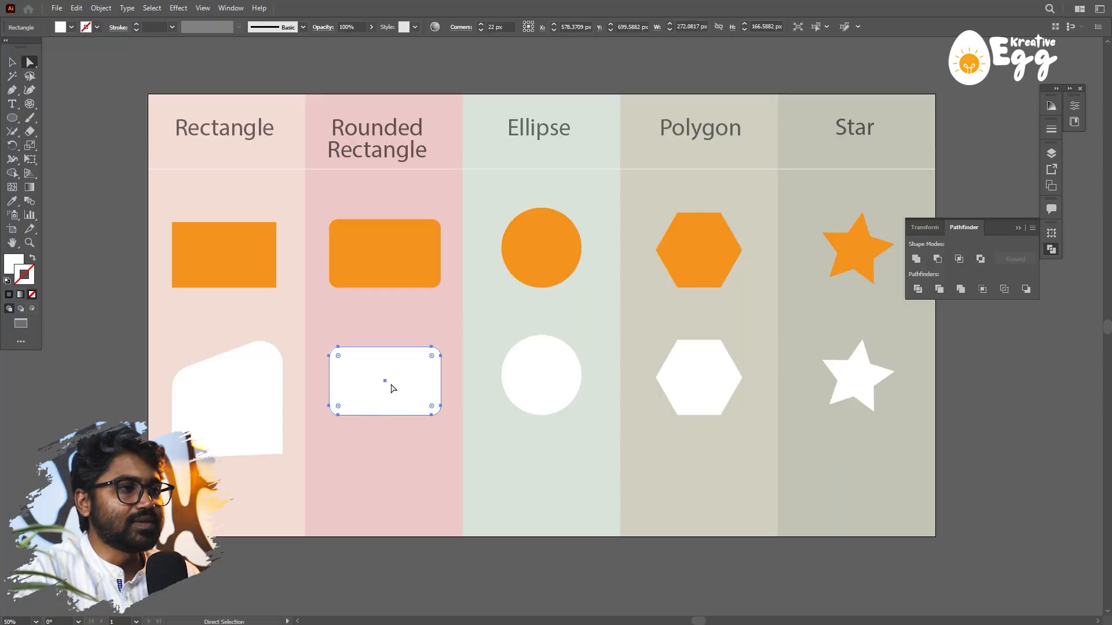
mouse_move(338, 359)
left_mouse_down()
mouse_move(351, 395)
mouse_move(336, 361)
left_mouse_up()
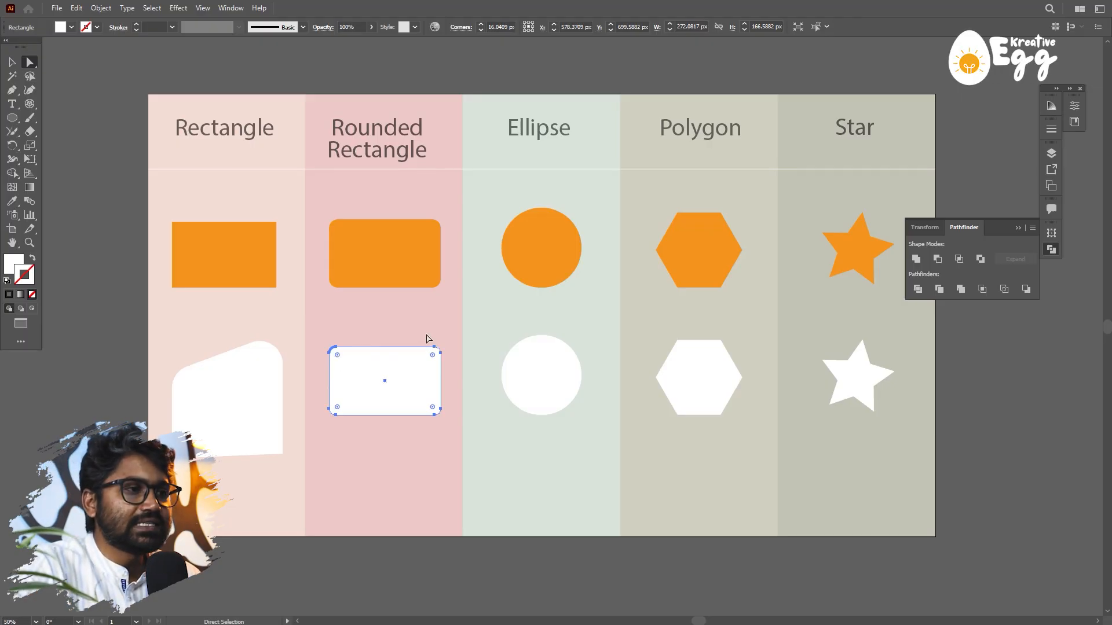
Raise the white rounded rectangle's right side and pull its lower-right corner down to form a trapezoid widening to the right.
left_click_drag(427, 351, 445, 435)
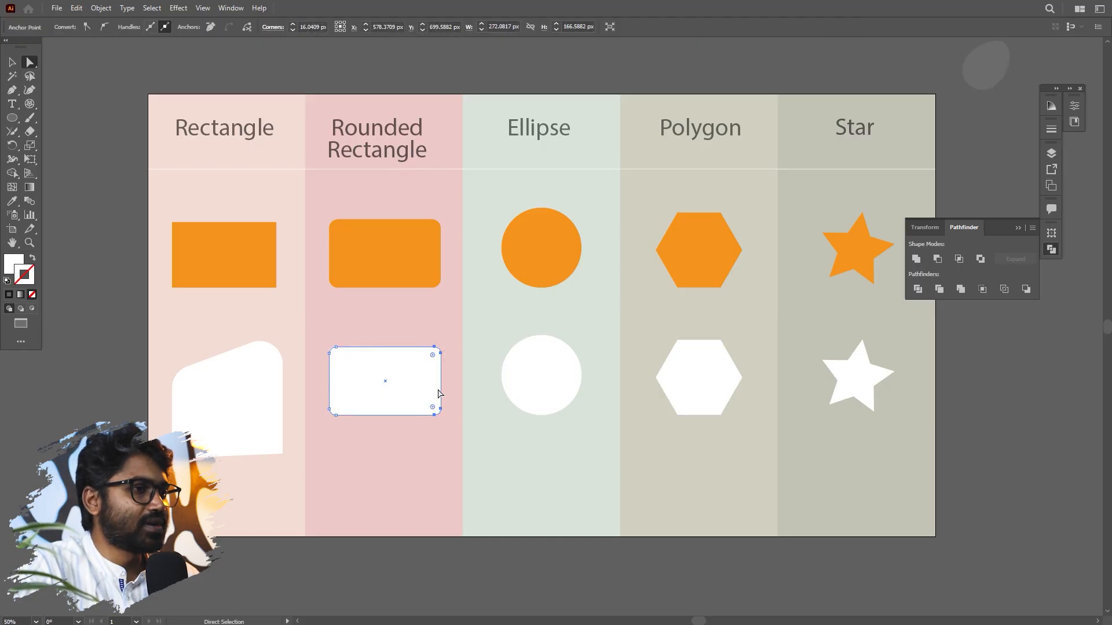
left_click_drag(441, 384, 438, 338)
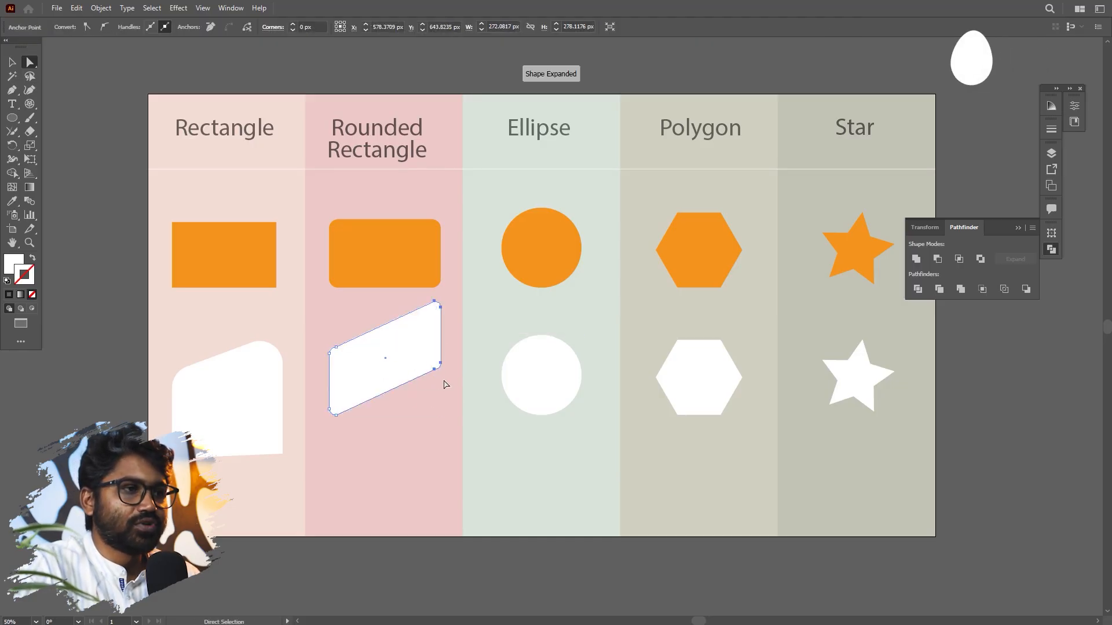
left_click_drag(441, 369, 442, 446)
left_click(454, 414)
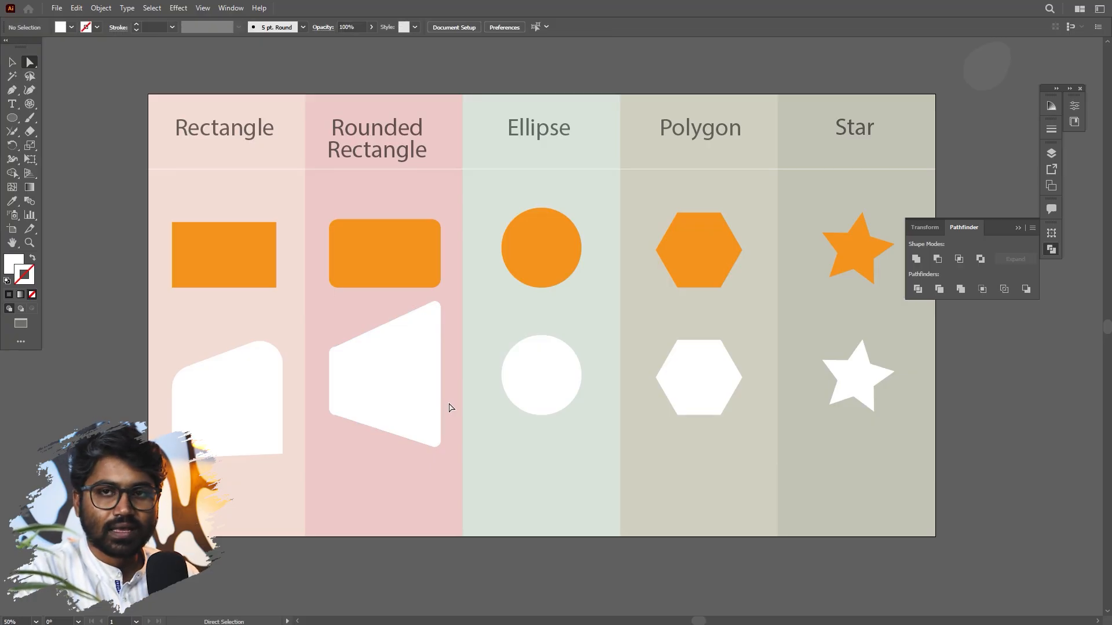
Try pulling the white circle's top point straight up and diagonally to the upper right, undoing each distortion.
left_click(529, 378)
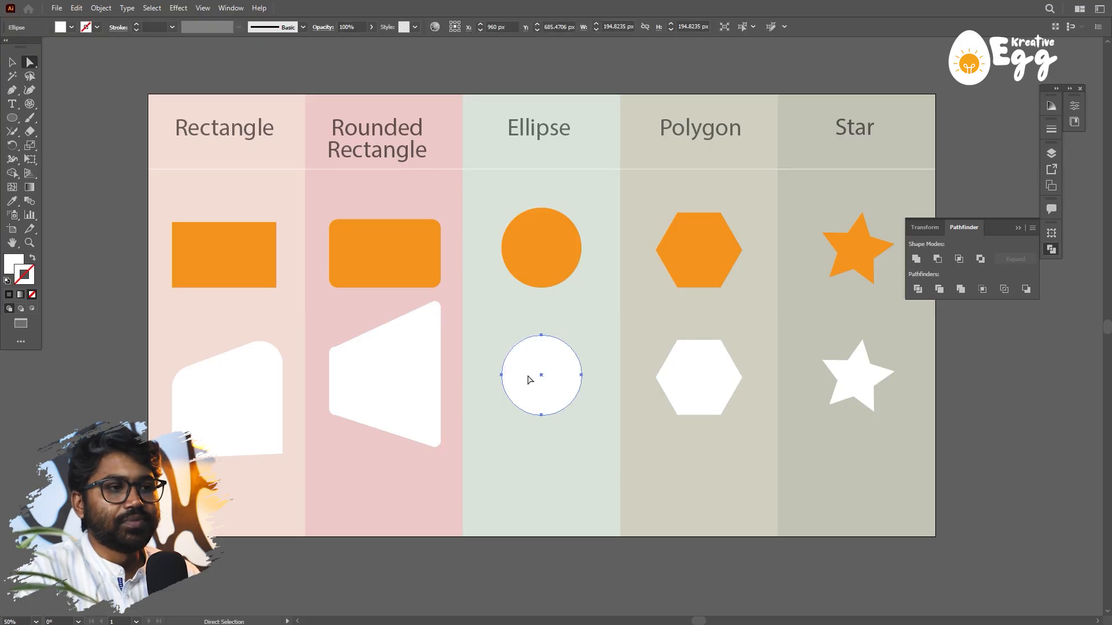
left_click_drag(541, 336, 545, 255)
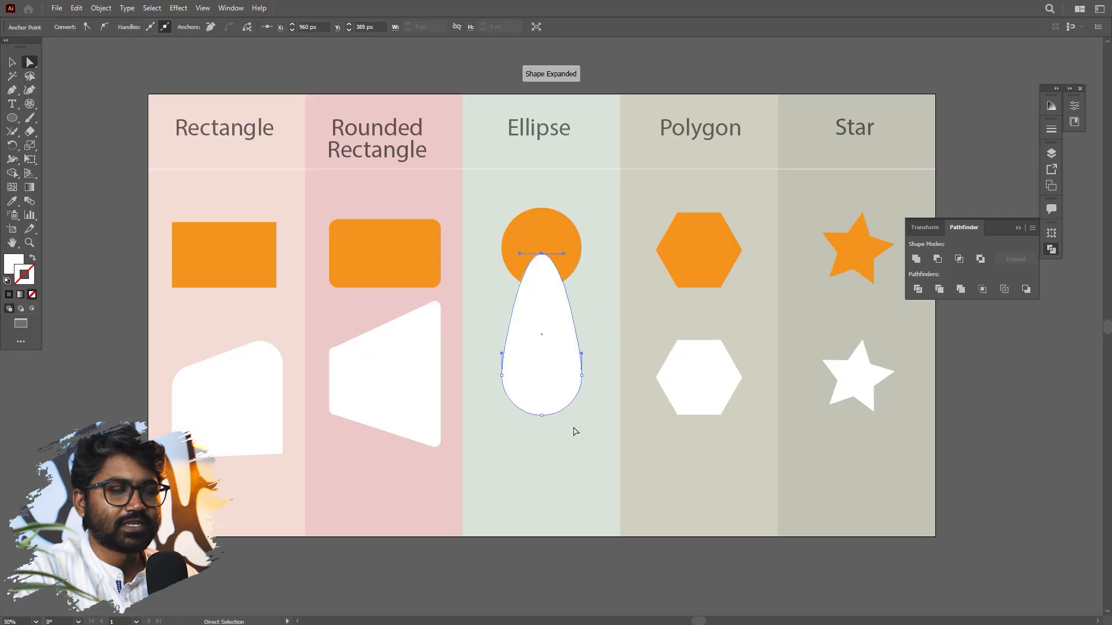
key("ctrl+z")
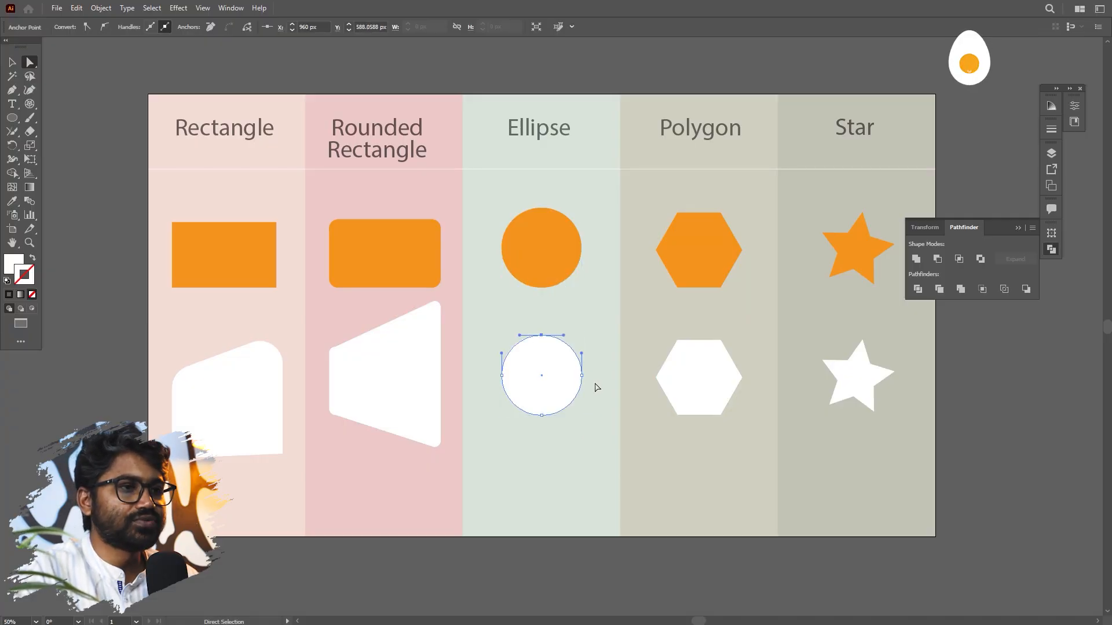
left_click_drag(546, 335, 567, 304)
left_click(576, 458)
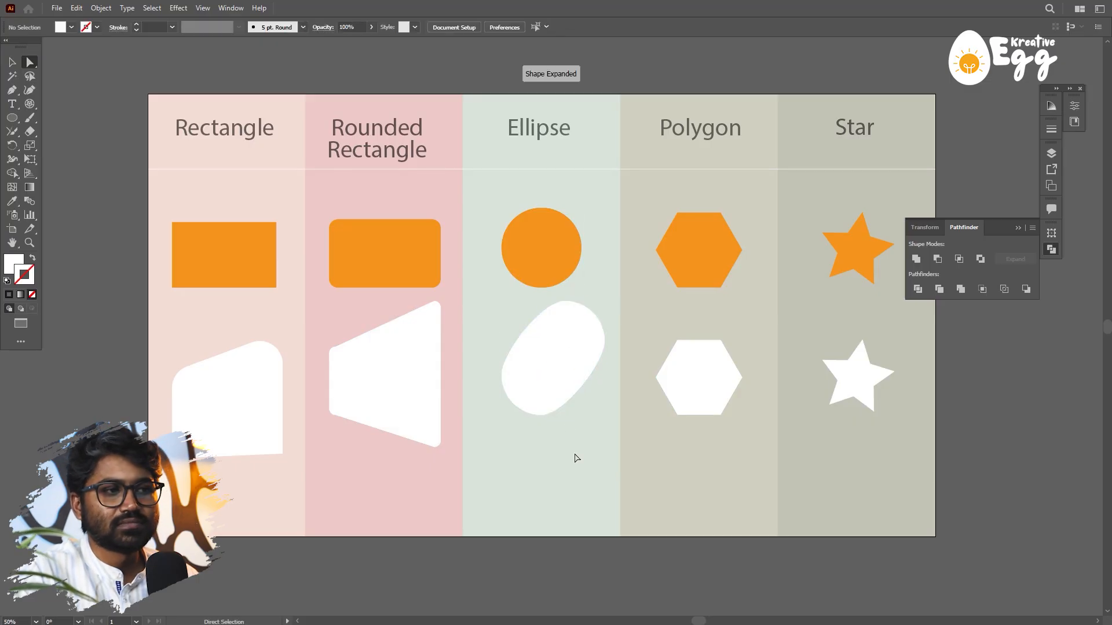
key("ctrl+z")
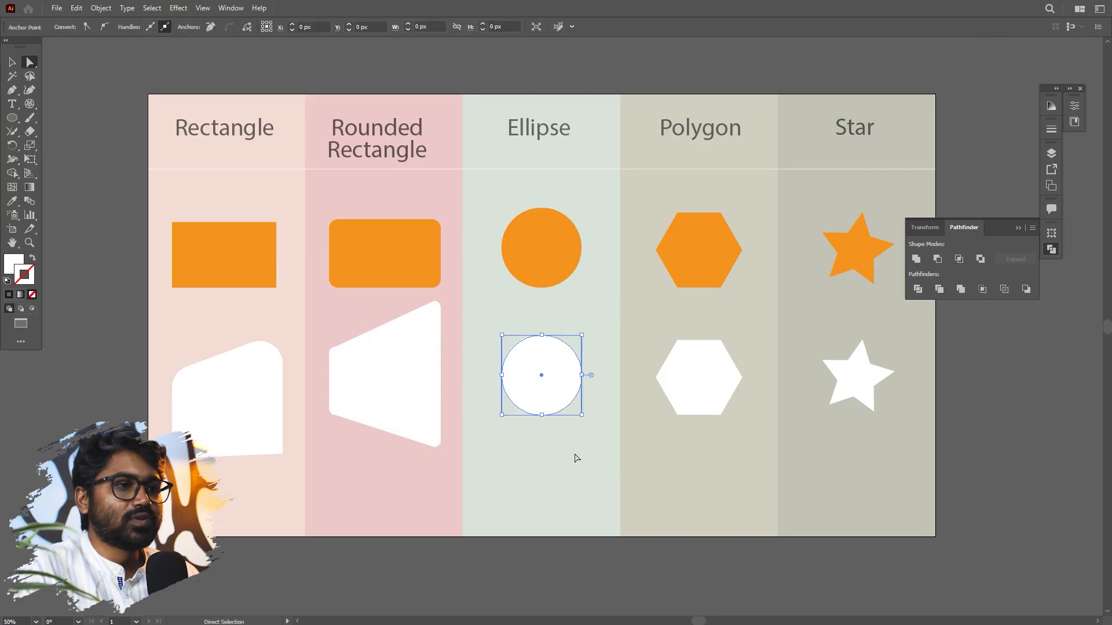
Try rounding all corners of the white hexagon at once, and undo it.
left_click(722, 392)
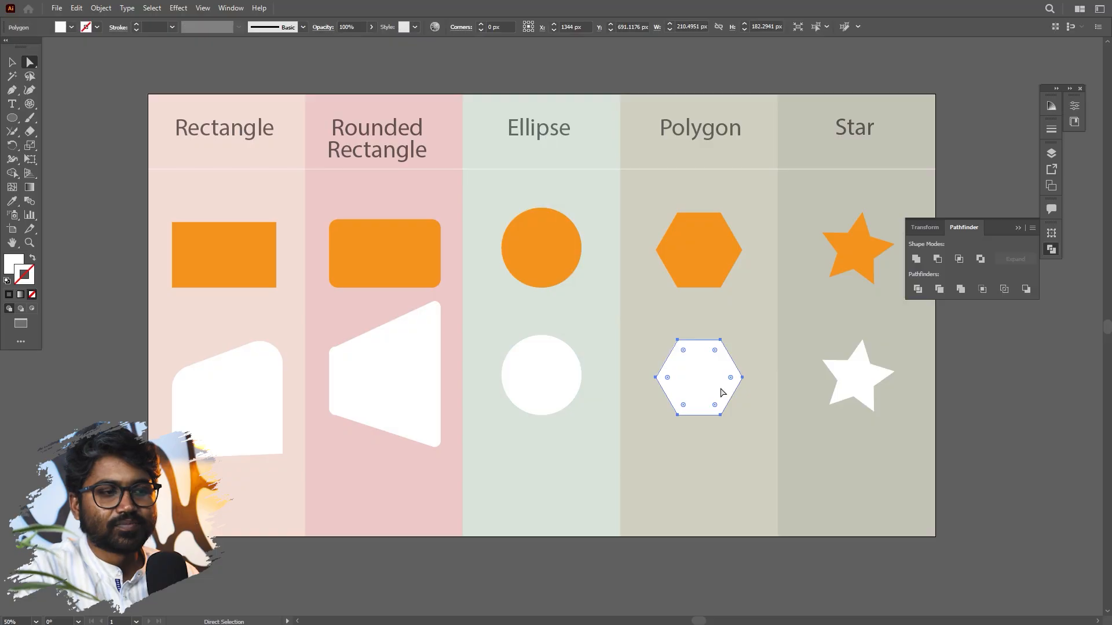
left_click_drag(683, 350, 697, 362)
left_click(761, 368)
key("ctrl+z")
key("ctrl+z")
Round only the upper-left and lower-right corners of the white hexagon to form a leaf-like shape, keeping the other corners sharp.
left_click_drag(684, 351, 682, 341)
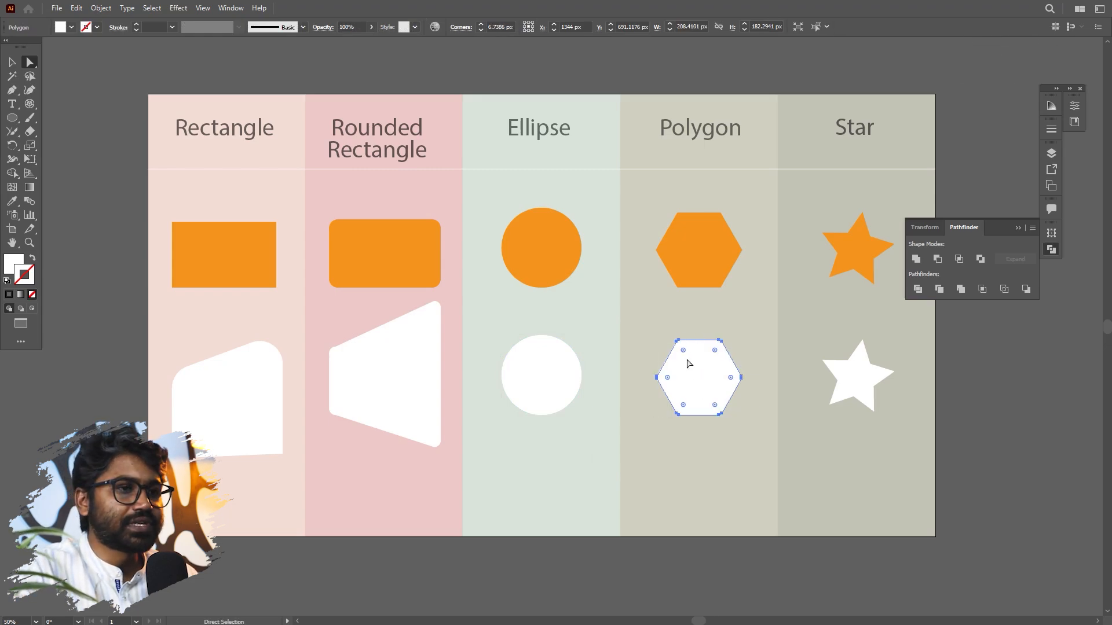
left_click_drag(715, 405, 538, 398)
left_click(716, 470)
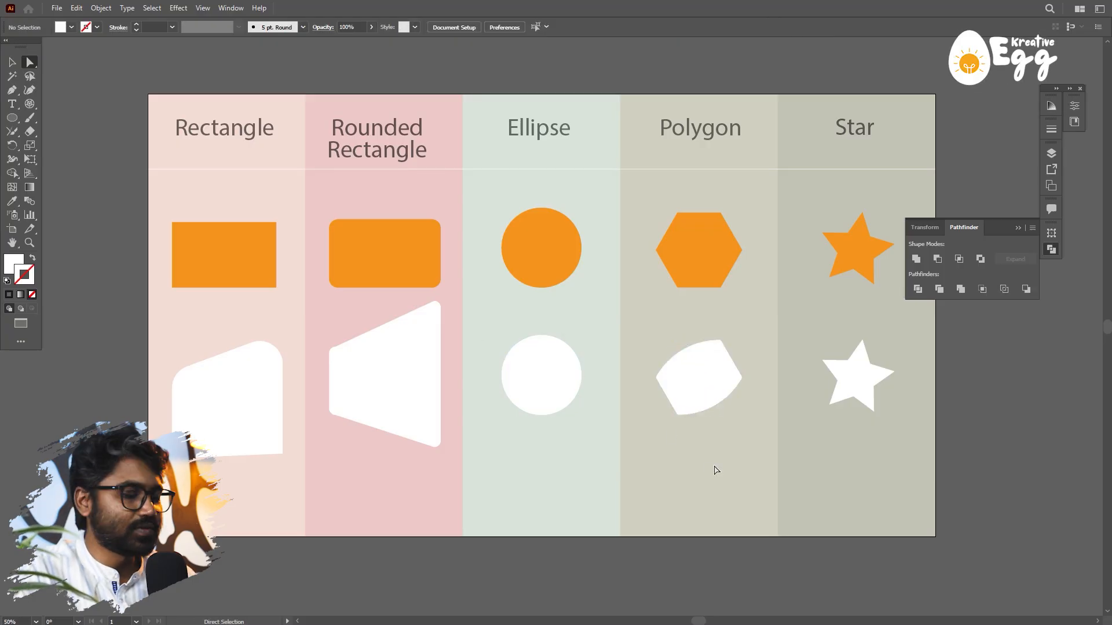
Round all points and inner corners of the white star together to turn it into a soft flower shape.
left_click(874, 391)
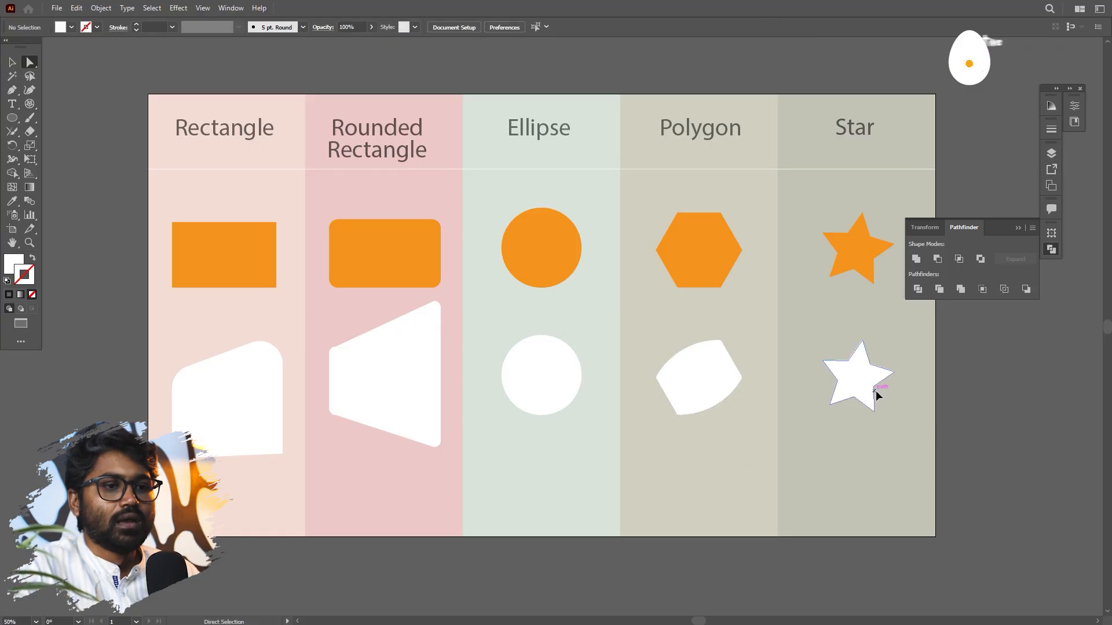
left_click(848, 361)
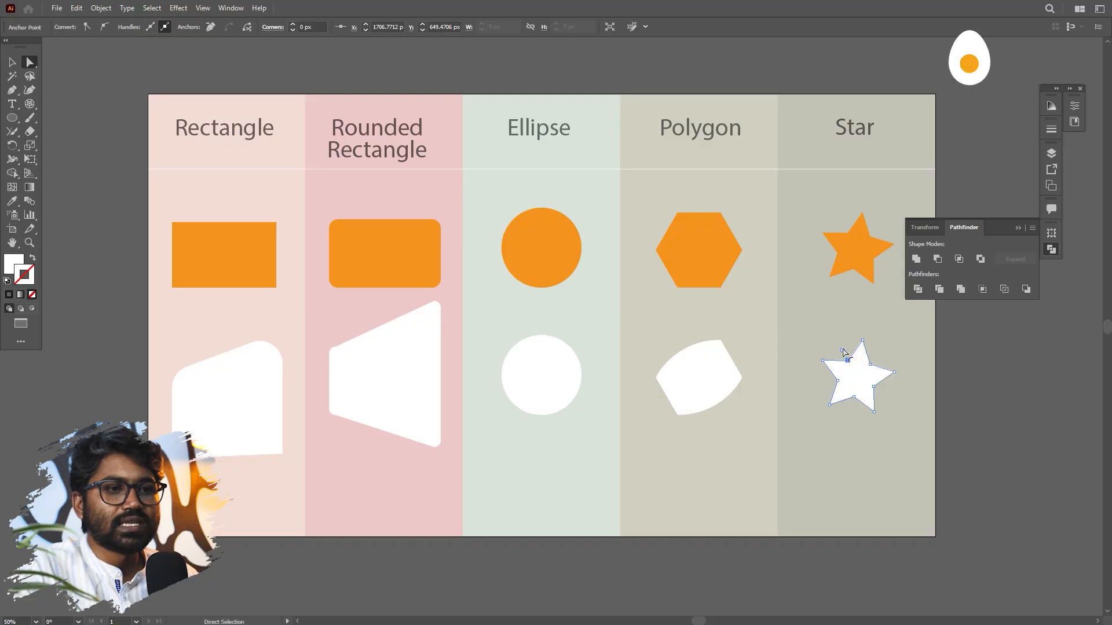
left_click_drag(818, 342, 905, 442)
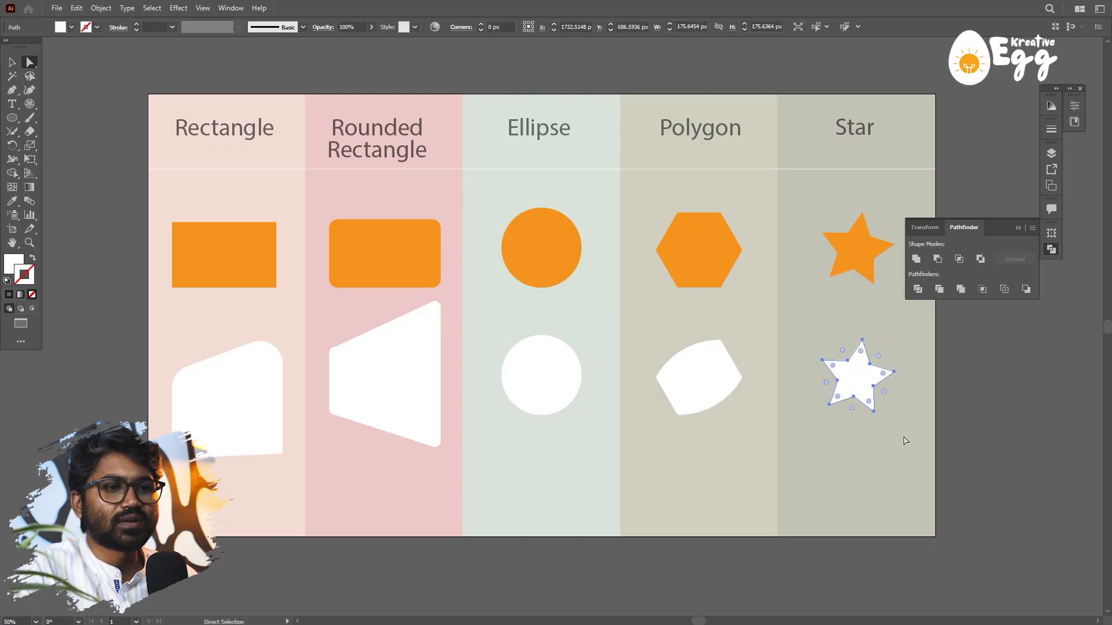
left_click_drag(884, 394, 898, 407)
left_click(889, 449)
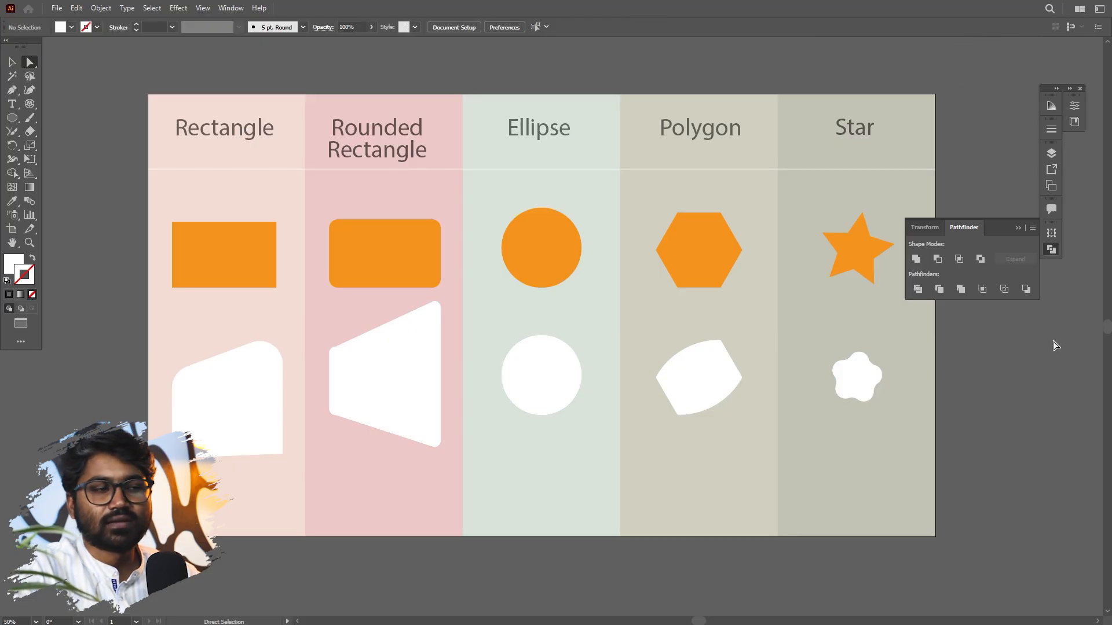
Select the orange rectangle in the Rectangle column and examine its position, size, shape, fill and stroke settings.
left_click(12, 62)
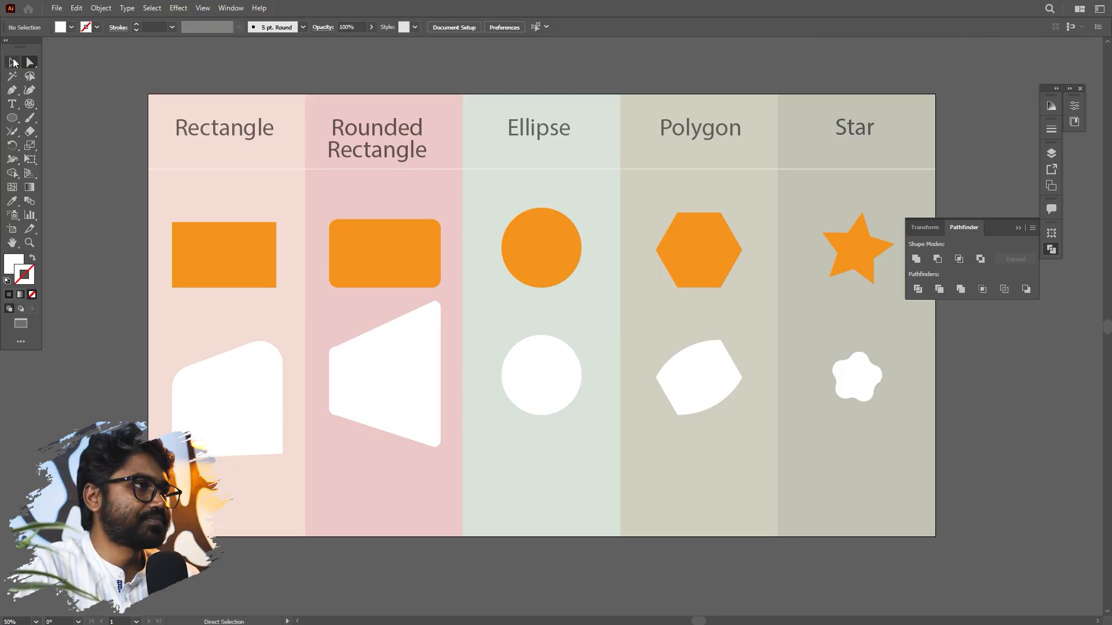
left_click(217, 234)
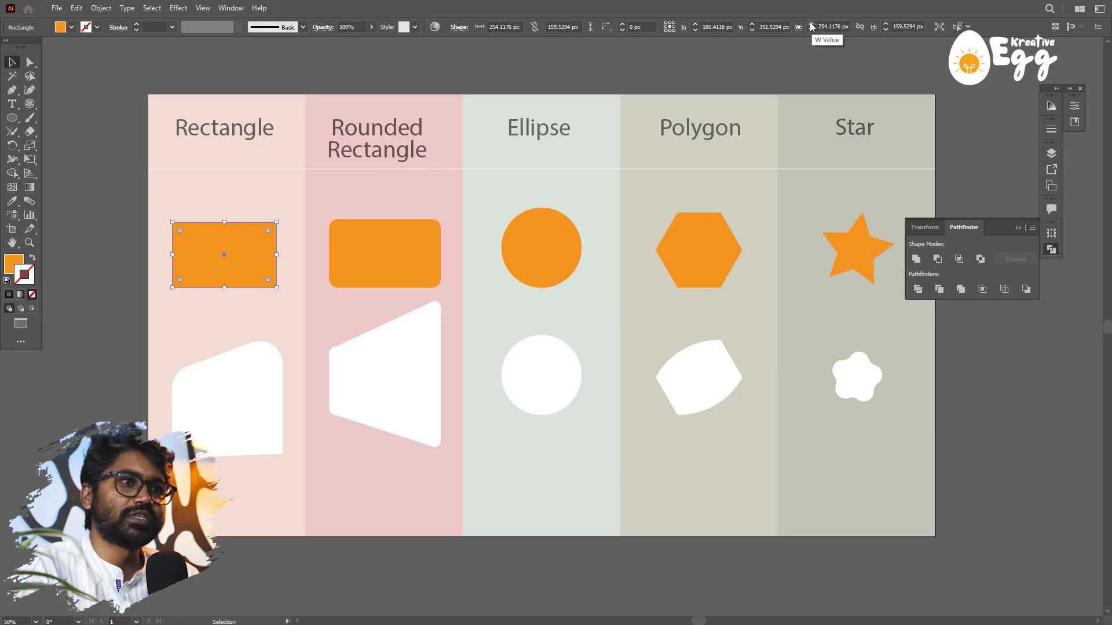
left_click_drag(712, 30, 789, 31)
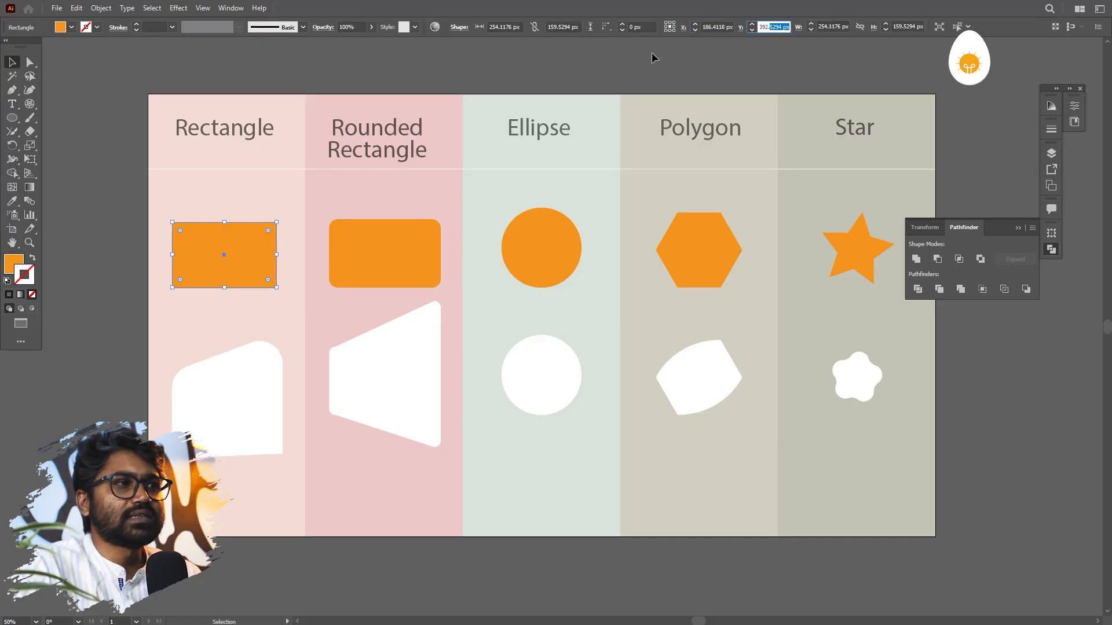
left_click(458, 28)
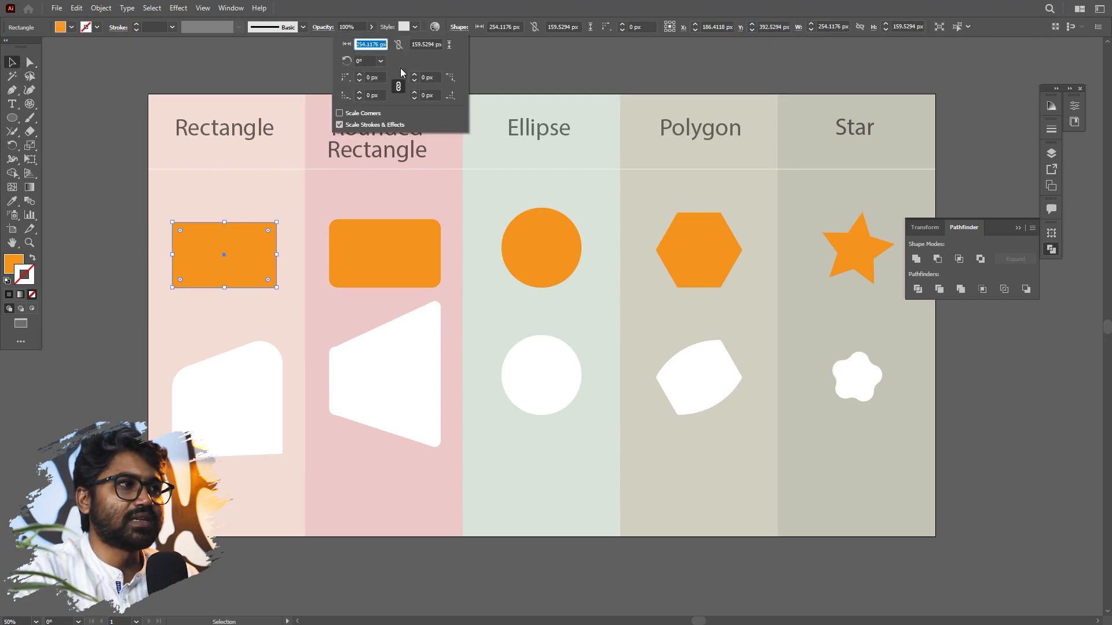
left_click(72, 31)
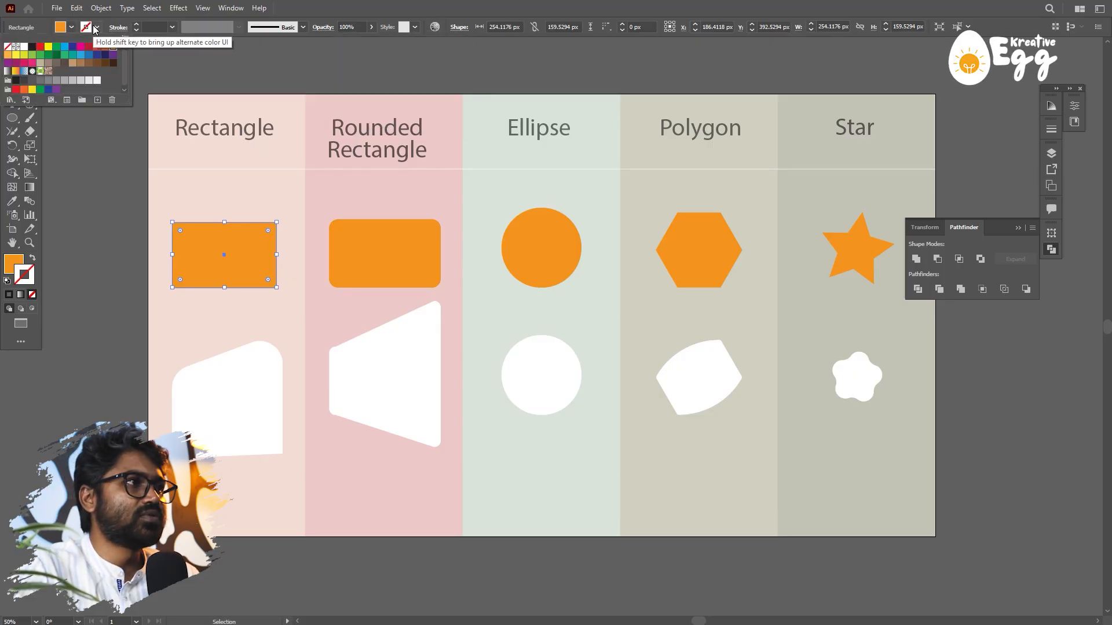
left_click(95, 30)
left_click(97, 30)
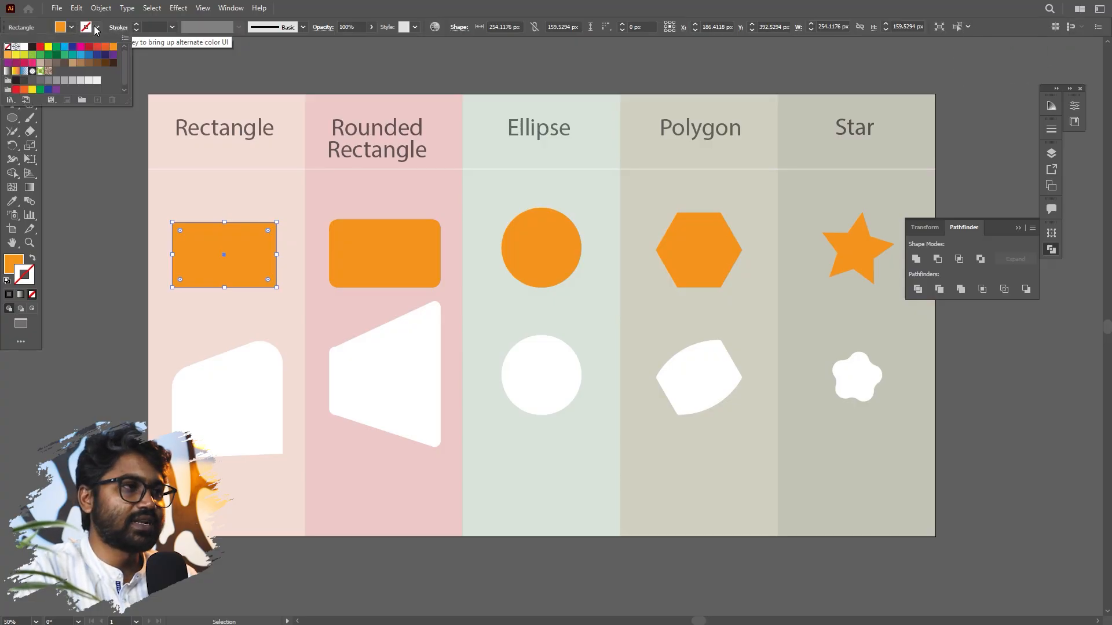
Pick the color FF8871 for the selected rectangle and swap its fill and stroke, giving an FF8871 fill with an orange stroke.
left_click(10, 268)
double_click(9, 268)
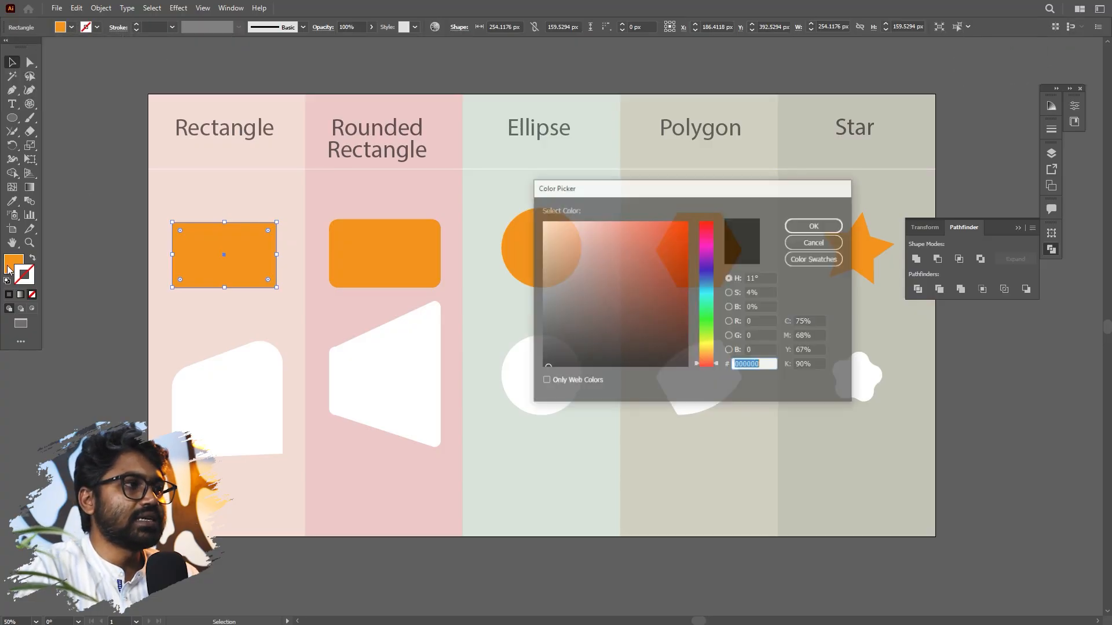
left_click(623, 221)
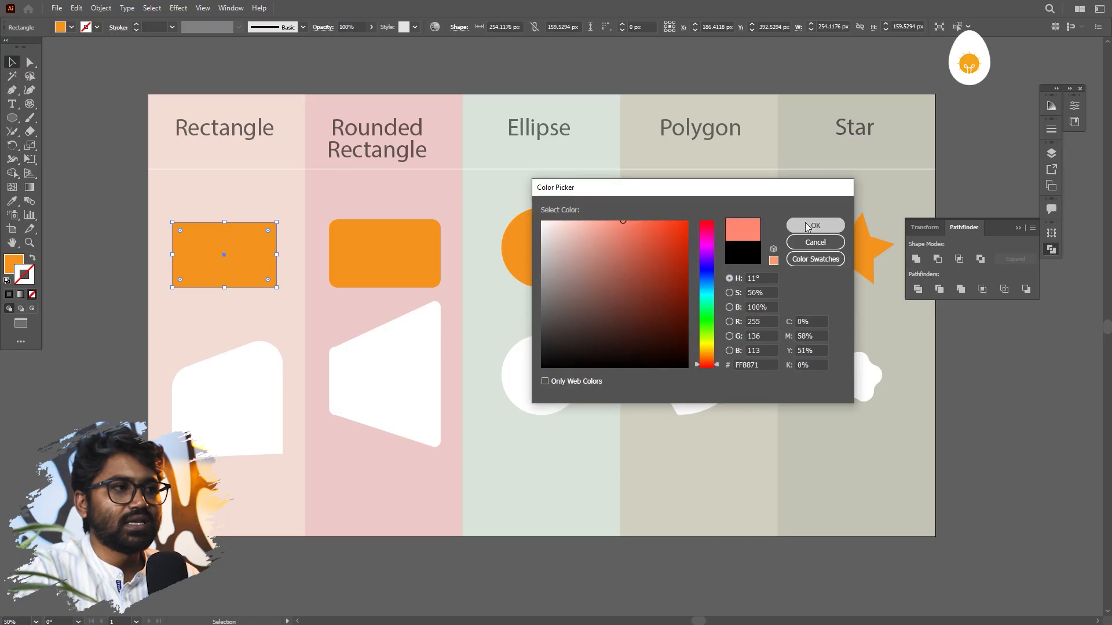
left_click(810, 226)
left_click(36, 260)
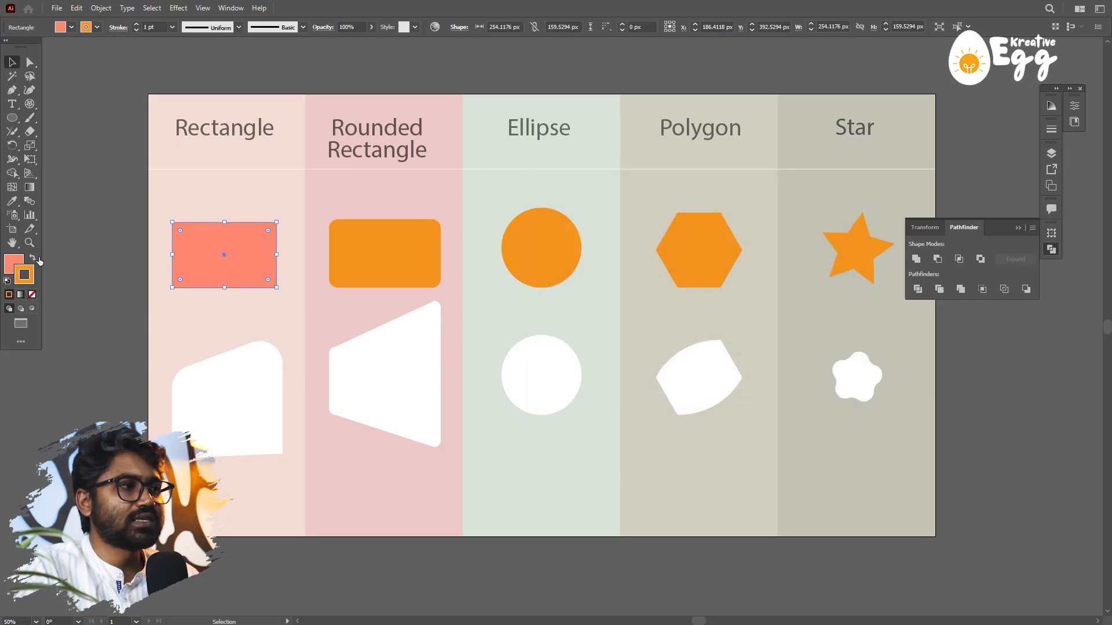
left_click(99, 273)
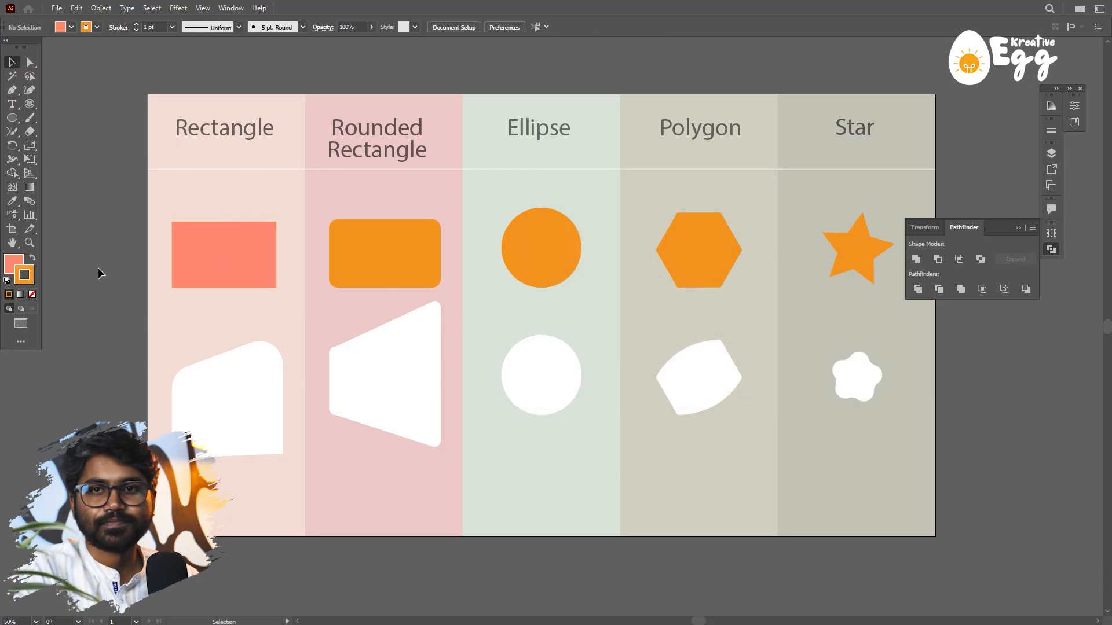